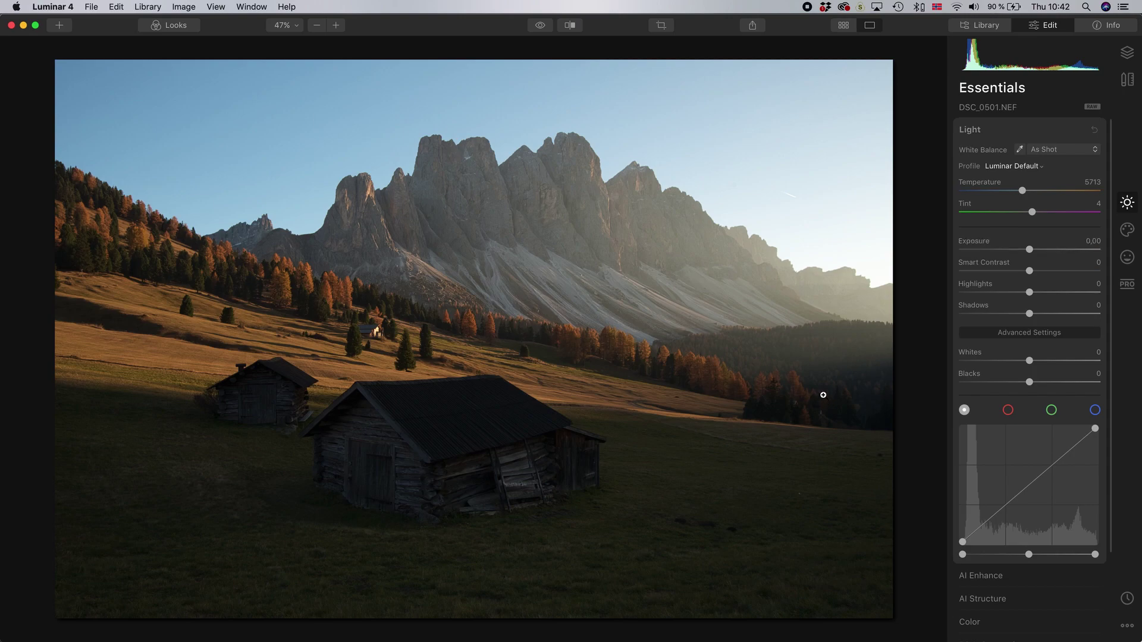
# Try raising the photo's exposure to 1.80 and reset it to its default
pyautogui.click(1030, 250)
pyautogui.moveTo(1030, 250); pyautogui.dragTo(1055, 251)
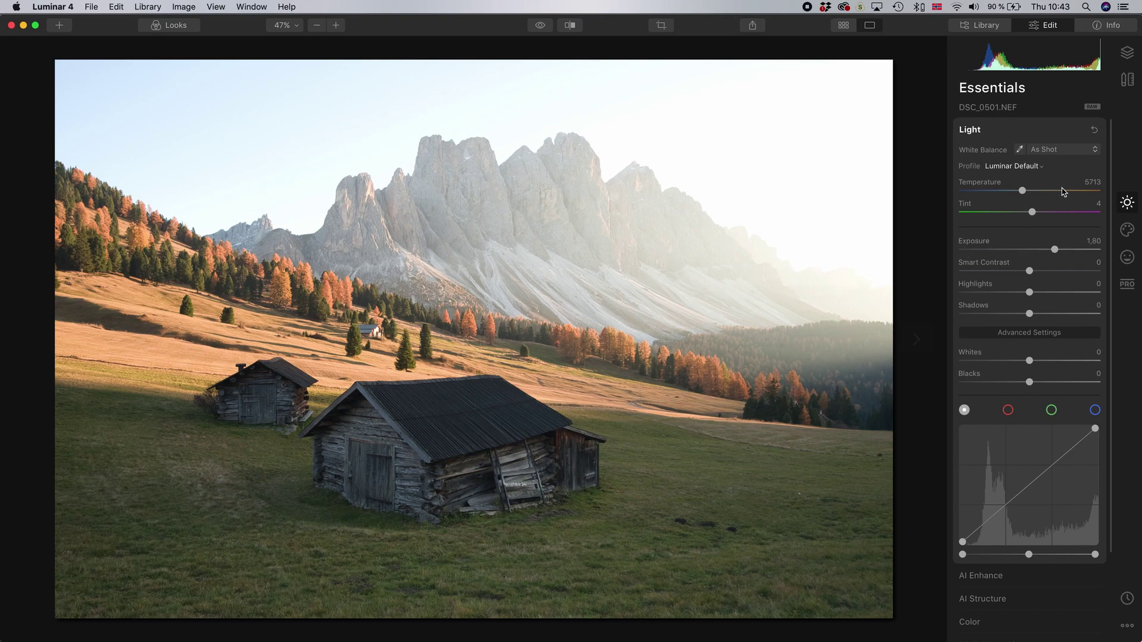
pyautogui.moveTo(1098, 57)
pyautogui.doubleClick(1055, 249)
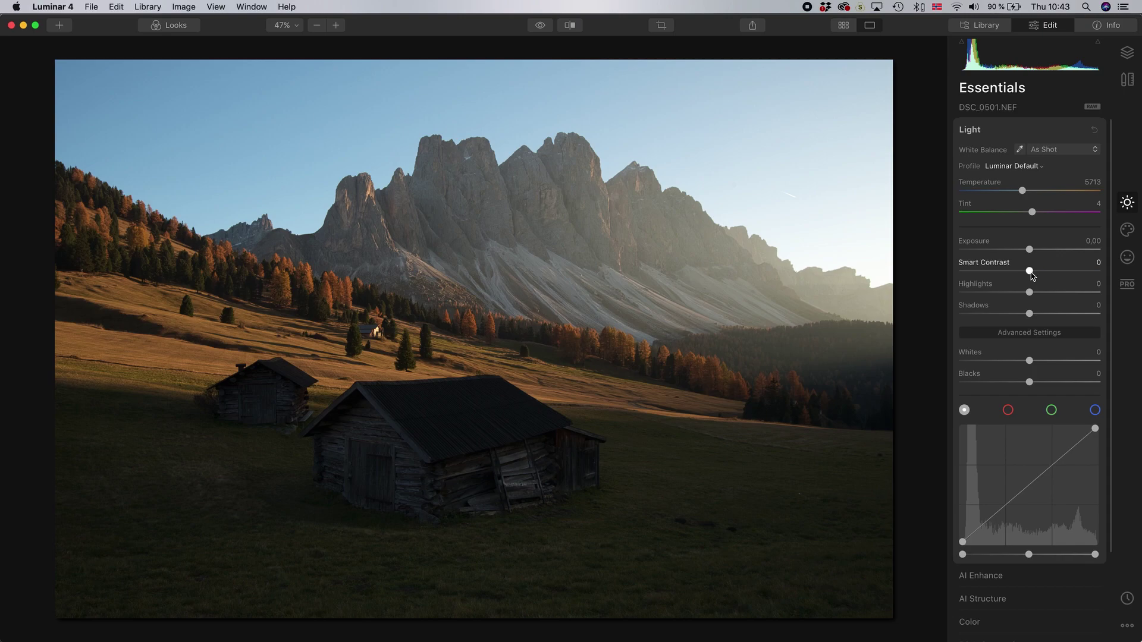
# Set the photo's Smart Contrast to 22 and raise the shadows to 26
pyautogui.moveTo(1030, 272); pyautogui.dragTo(1045, 272)
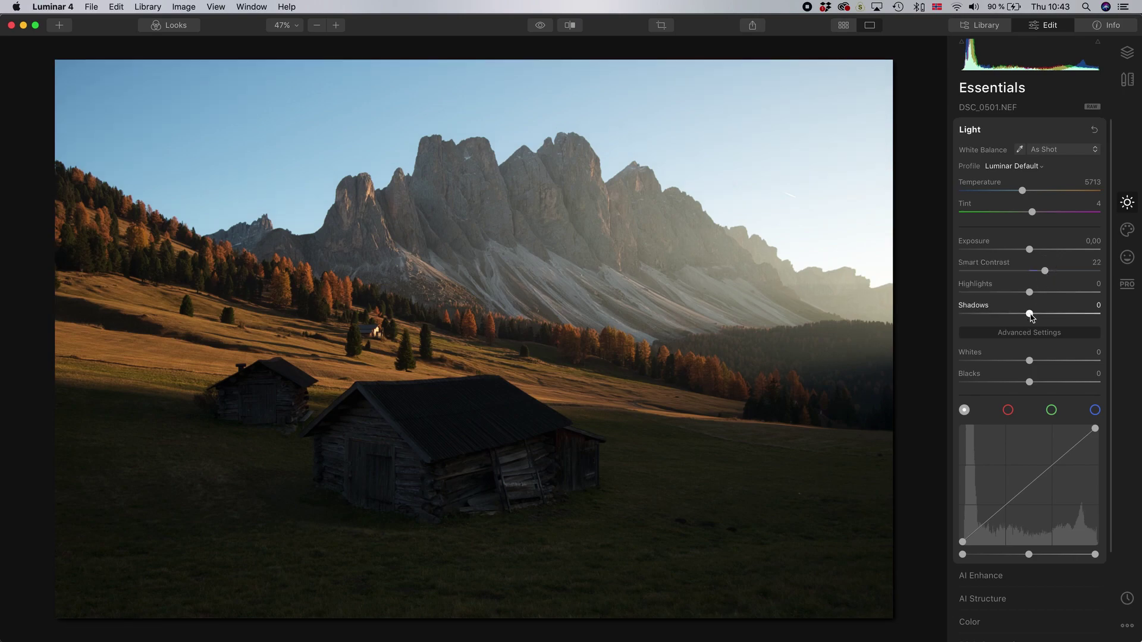
pyautogui.moveTo(1030, 315); pyautogui.dragTo(1119, 316)
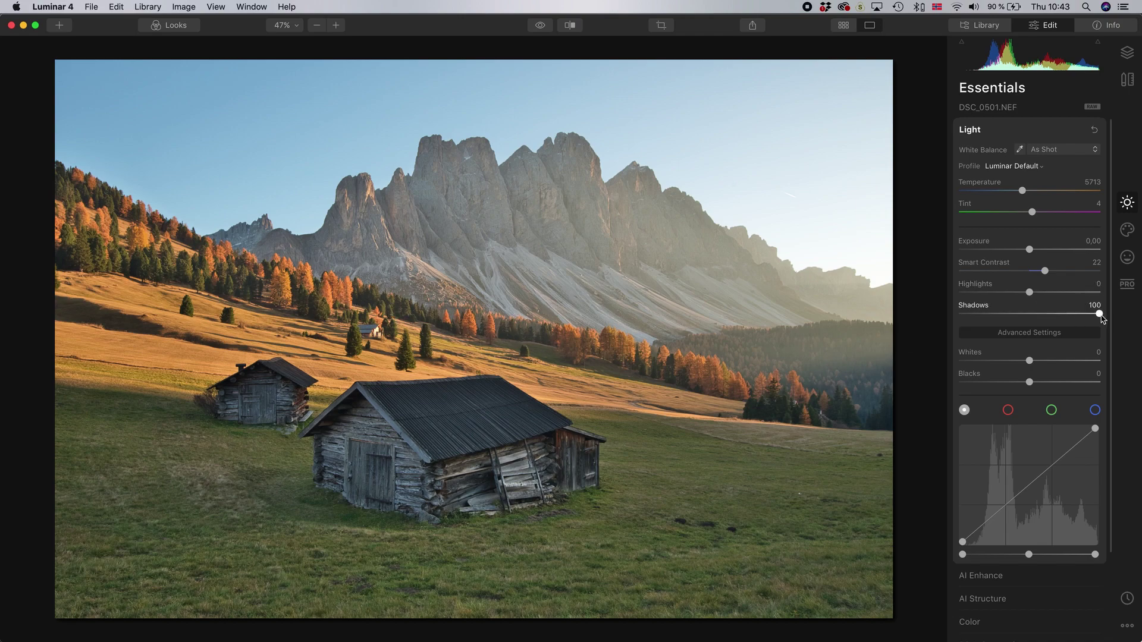
pyautogui.moveTo(1099, 315); pyautogui.dragTo(1048, 315)
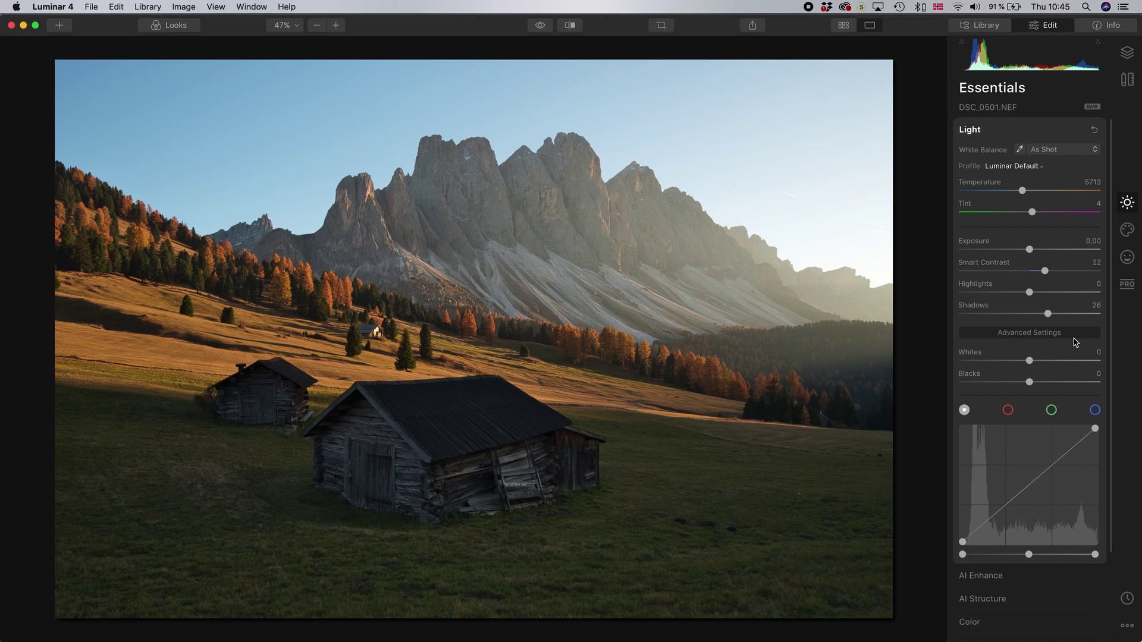
# Apply a slight amount of AI Accent and a very small AI Structure adjustment to the photo
pyautogui.click(1011, 579)
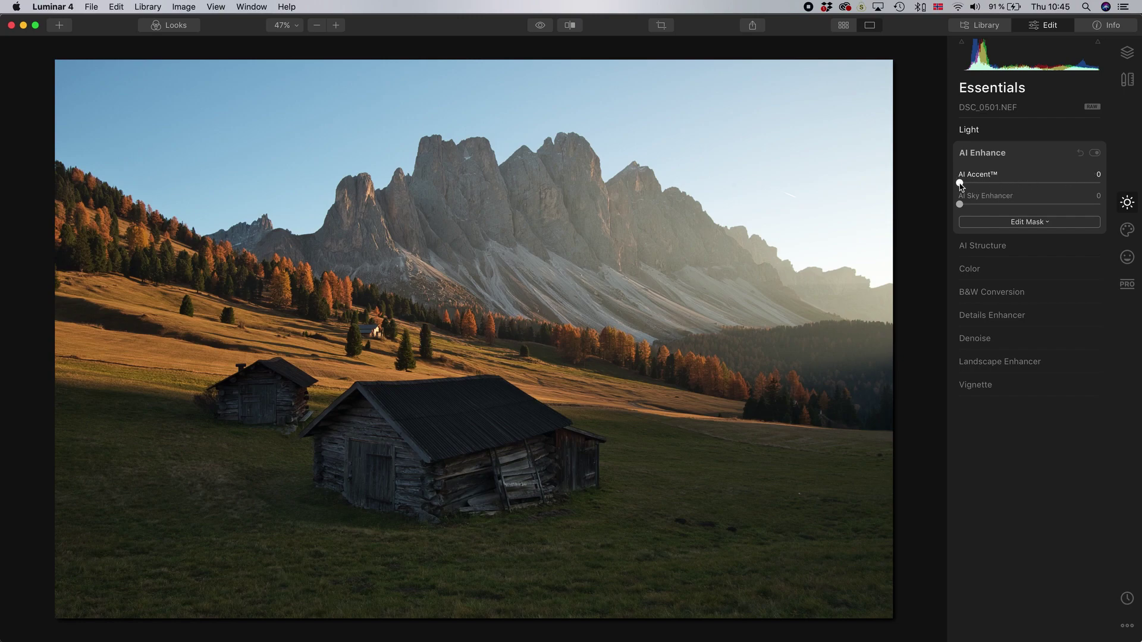
pyautogui.moveTo(960, 184); pyautogui.dragTo(969, 190)
pyautogui.click(1011, 245)
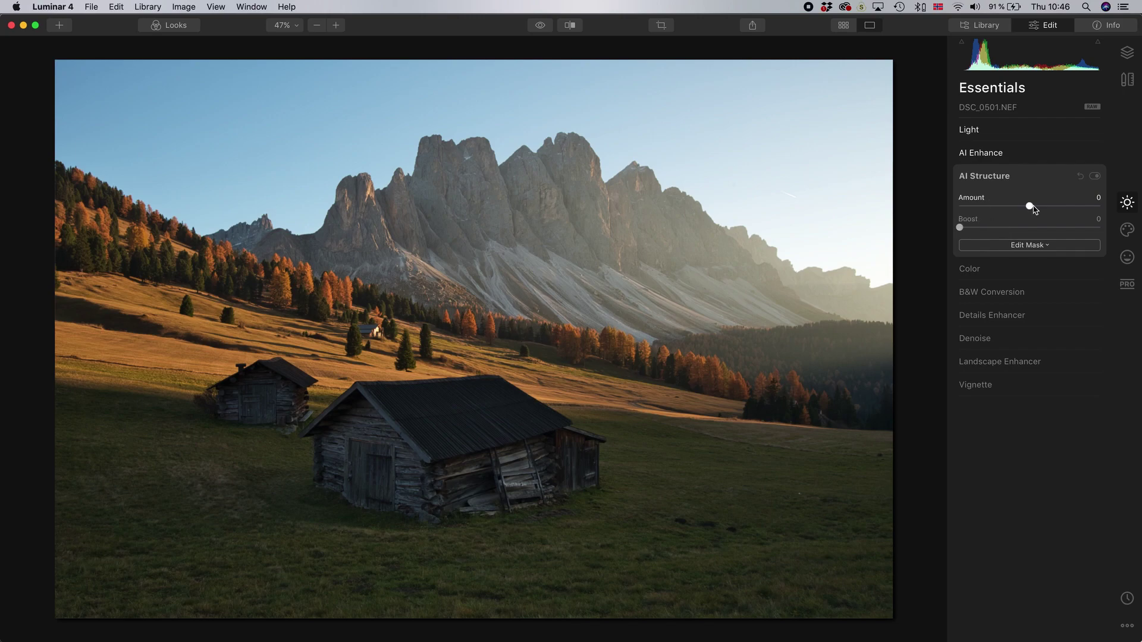
pyautogui.moveTo(1034, 210); pyautogui.dragTo(1033, 221)
# Open the Color adjustments, try an overall saturation of 68 and reset it
pyautogui.click(991, 276)
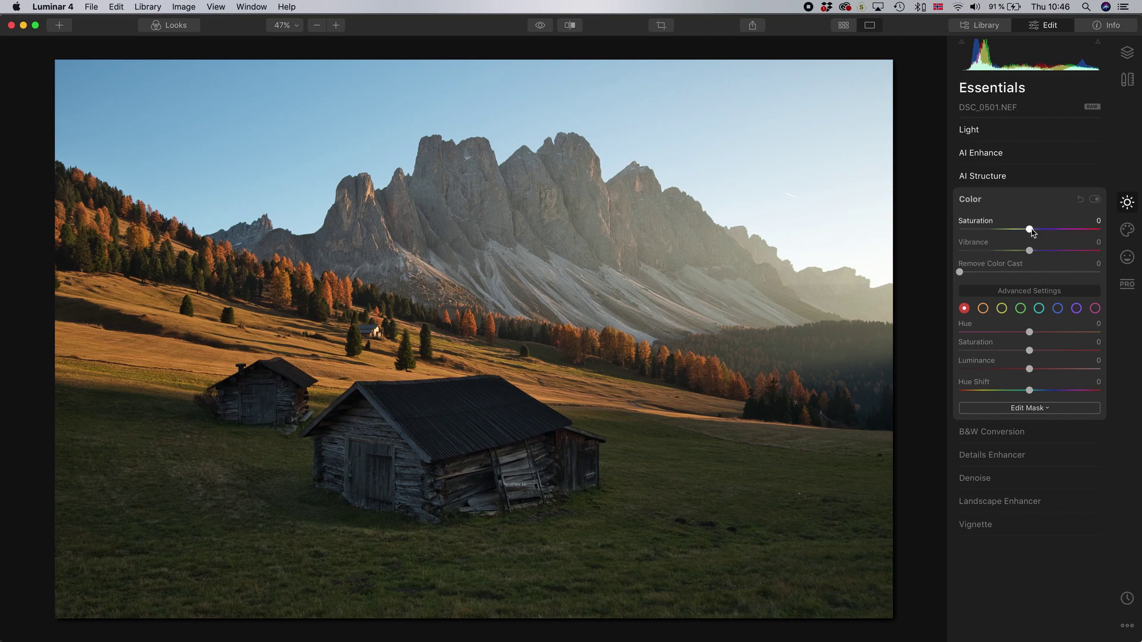
pyautogui.moveTo(1030, 229); pyautogui.dragTo(1078, 238)
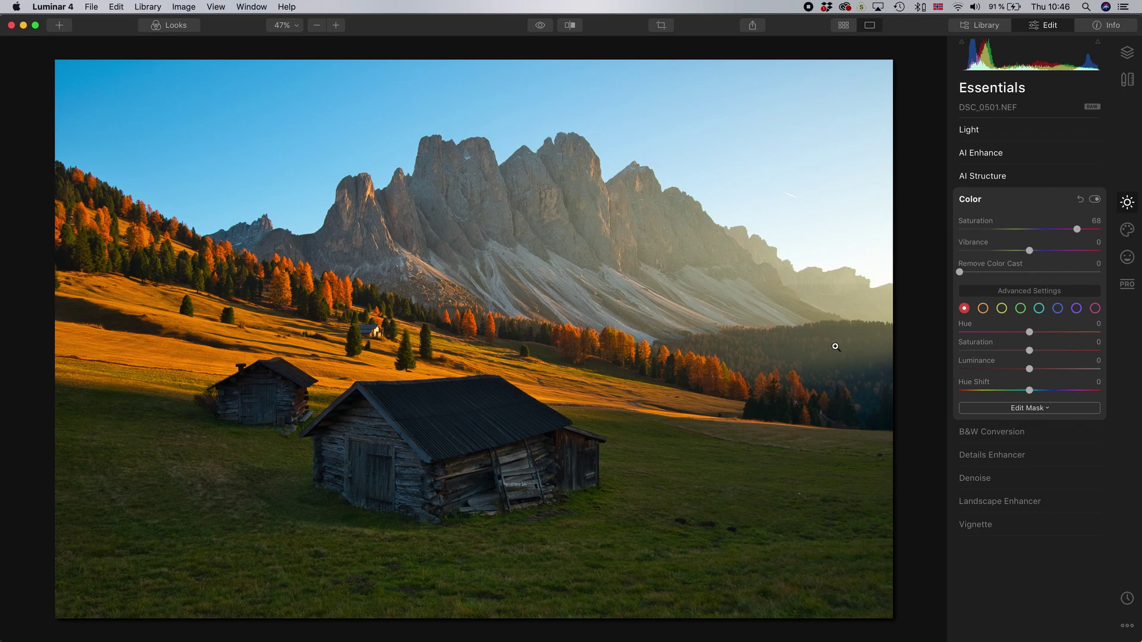
pyautogui.doubleClick(1077, 229)
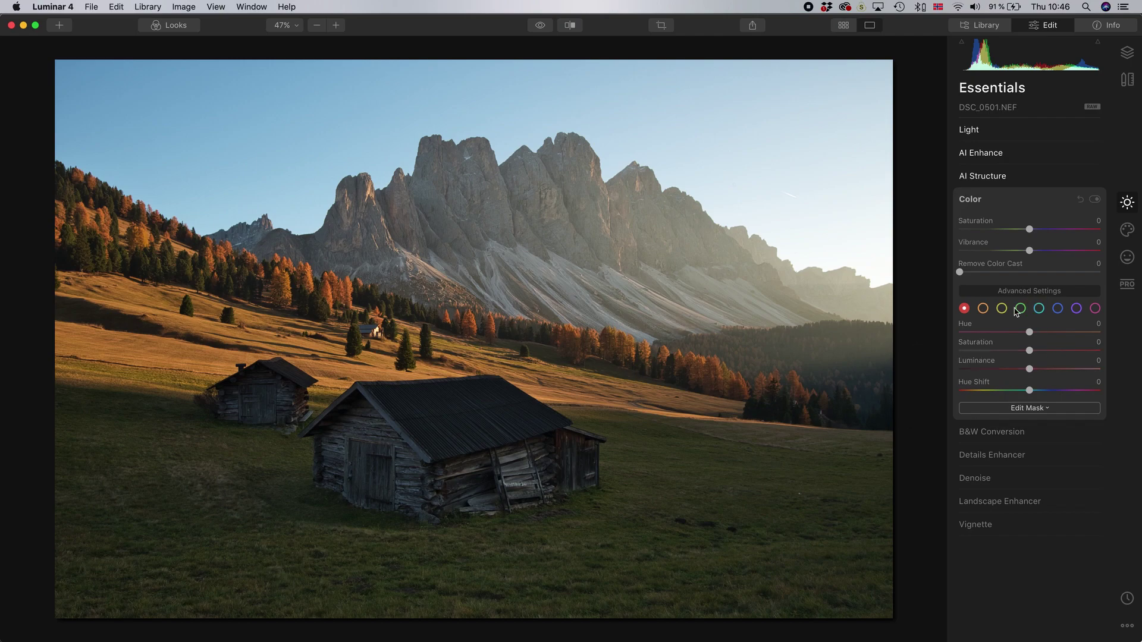
# Shift the hue of the greens moderately into negative values and reduce their saturation to -18
pyautogui.click(982, 308)
pyautogui.click(1022, 310)
pyautogui.moveTo(1033, 335); pyautogui.dragTo(1010, 334)
pyautogui.moveTo(1029, 351); pyautogui.dragTo(1016, 353)
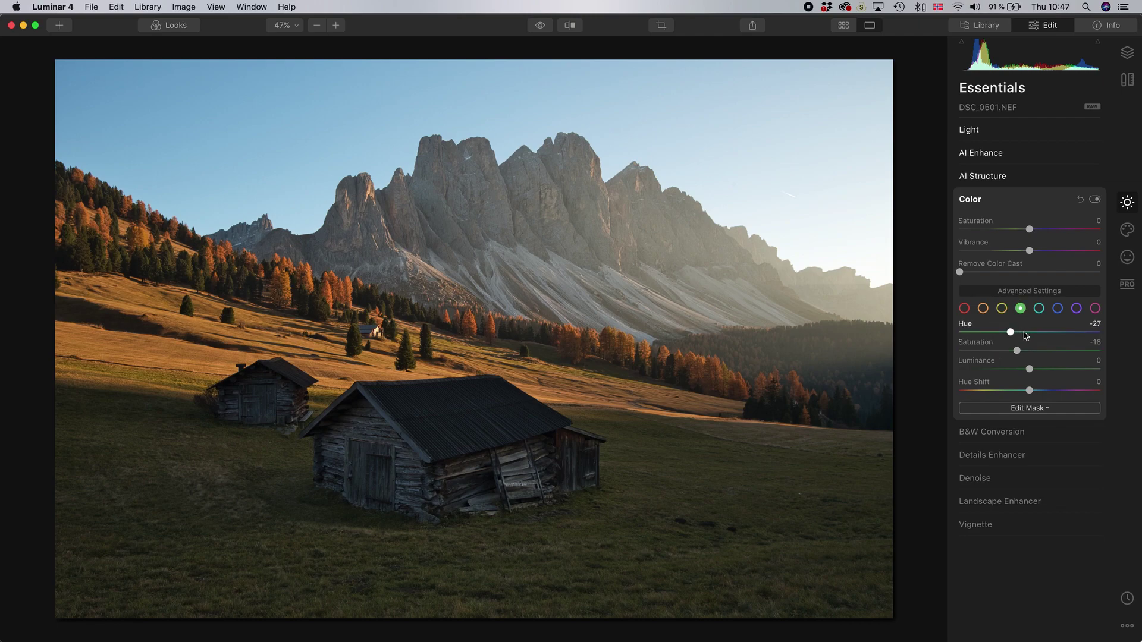
pyautogui.moveTo(1010, 333); pyautogui.dragTo(1087, 343)
pyautogui.moveTo(1081, 332); pyautogui.dragTo(1015, 336)
# Set the yellows' saturation to 22 and luminance to 9, and shift their hue slightly negative
pyautogui.click(1002, 309)
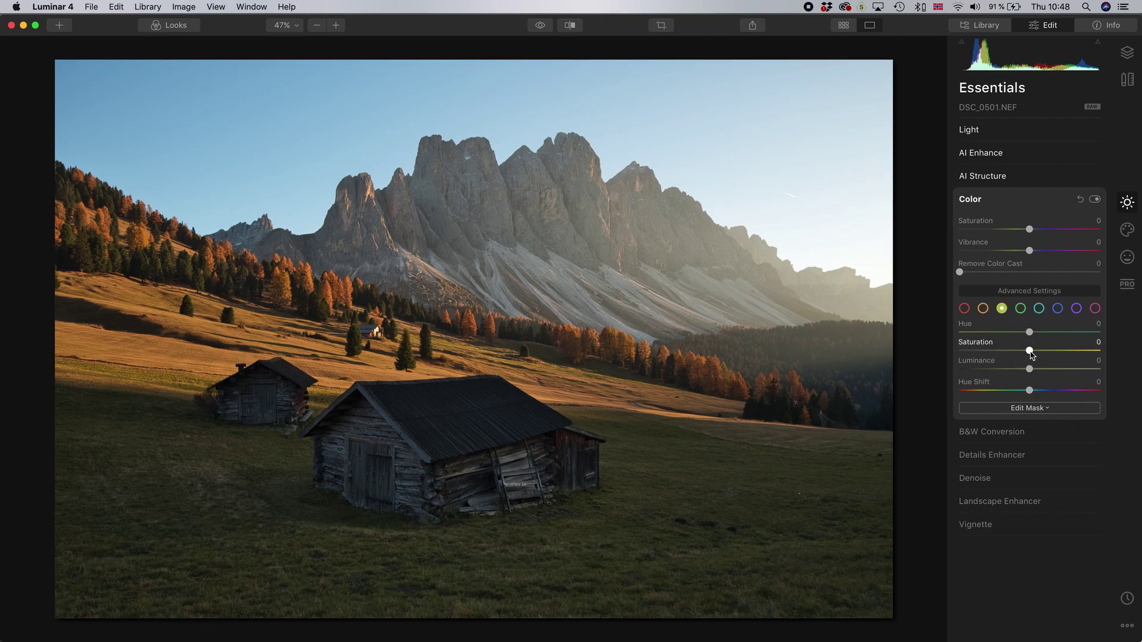
pyautogui.moveTo(1031, 353)
pyautogui.mouseDown()
pyautogui.moveTo(1046, 353)
pyautogui.moveTo(1039, 371)
pyautogui.mouseUp()
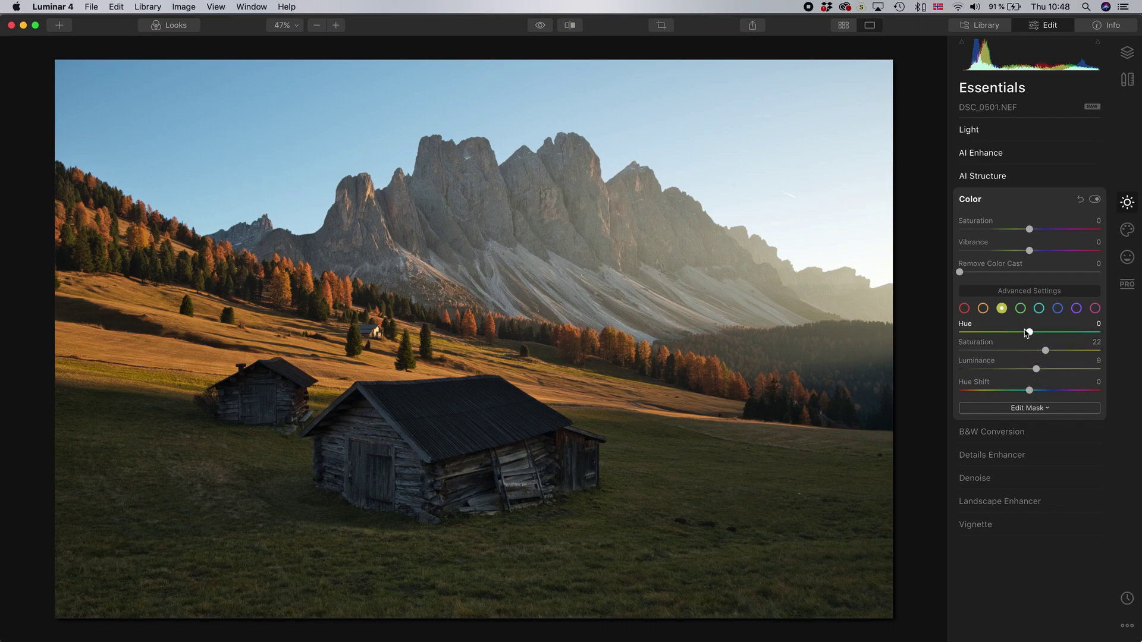
pyautogui.moveTo(1029, 331); pyautogui.dragTo(1024, 336)
# Set the oranges' hue to -4, saturation to 8 and luminance to 7, and compare the photo with and without the Color edits
pyautogui.click(982, 308)
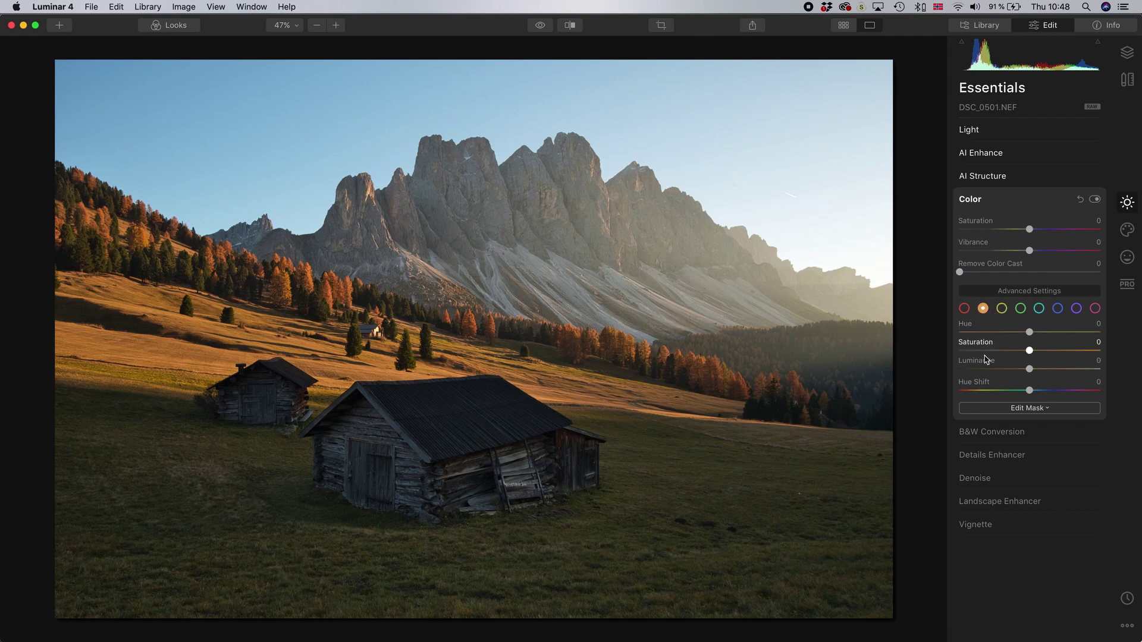
pyautogui.moveTo(1031, 353)
pyautogui.mouseDown()
pyautogui.moveTo(1029, 337)
pyautogui.moveTo(1038, 373)
pyautogui.mouseUp()
pyautogui.click(1031, 333)
pyautogui.click(1094, 200)
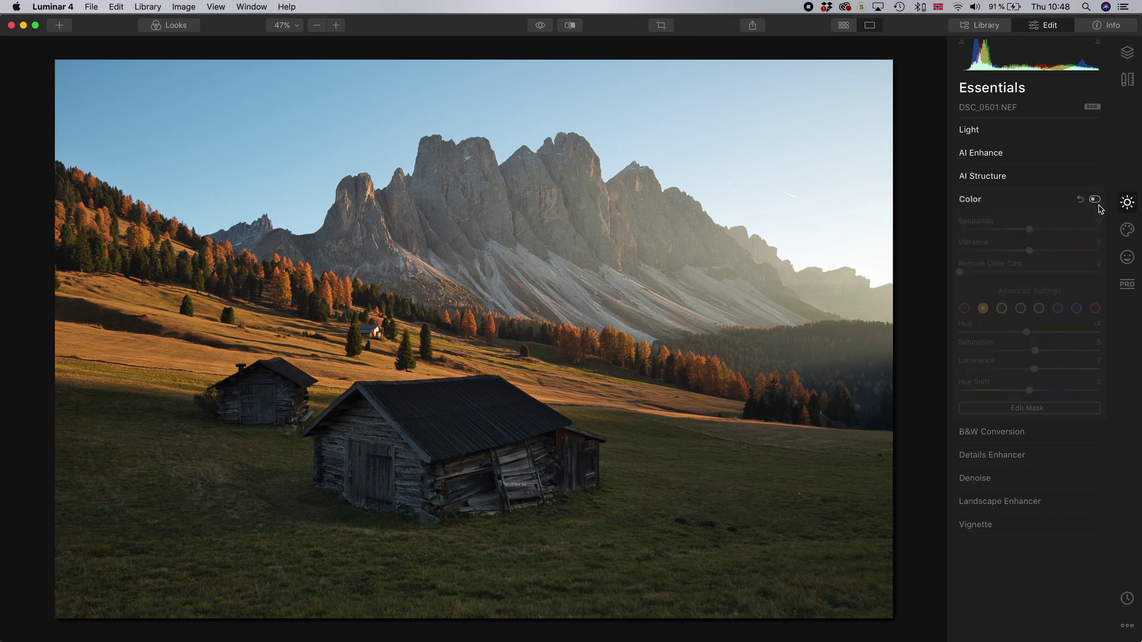
pyautogui.click(1097, 201)
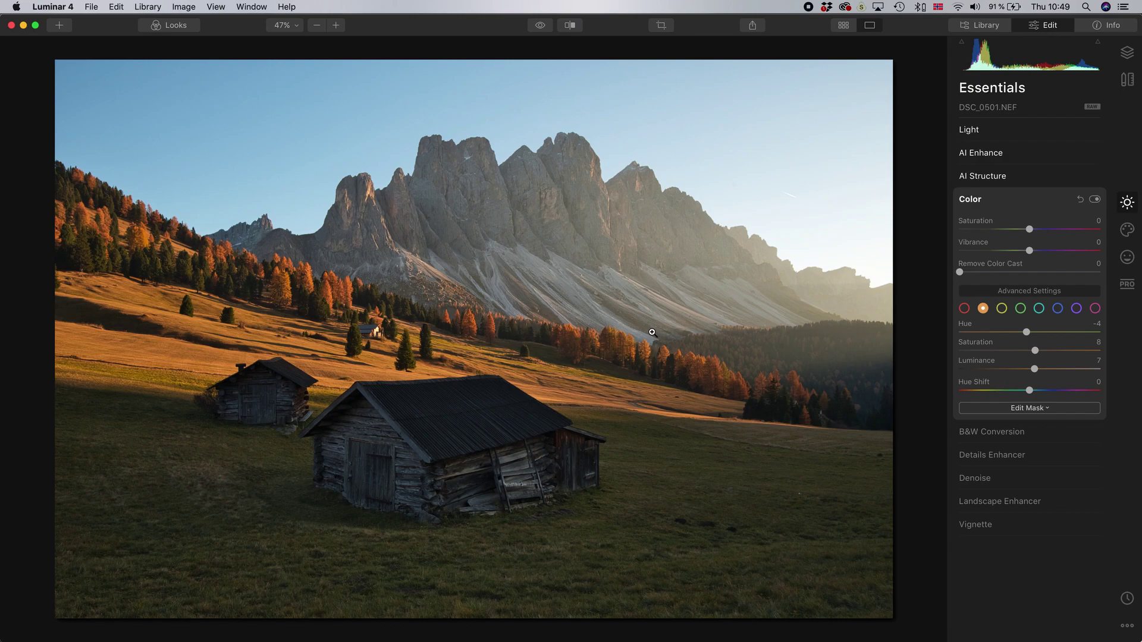
# Add a brush mask to the Color adjustments and erase their effect from the upper part of the forested slope
pyautogui.click(1036, 409)
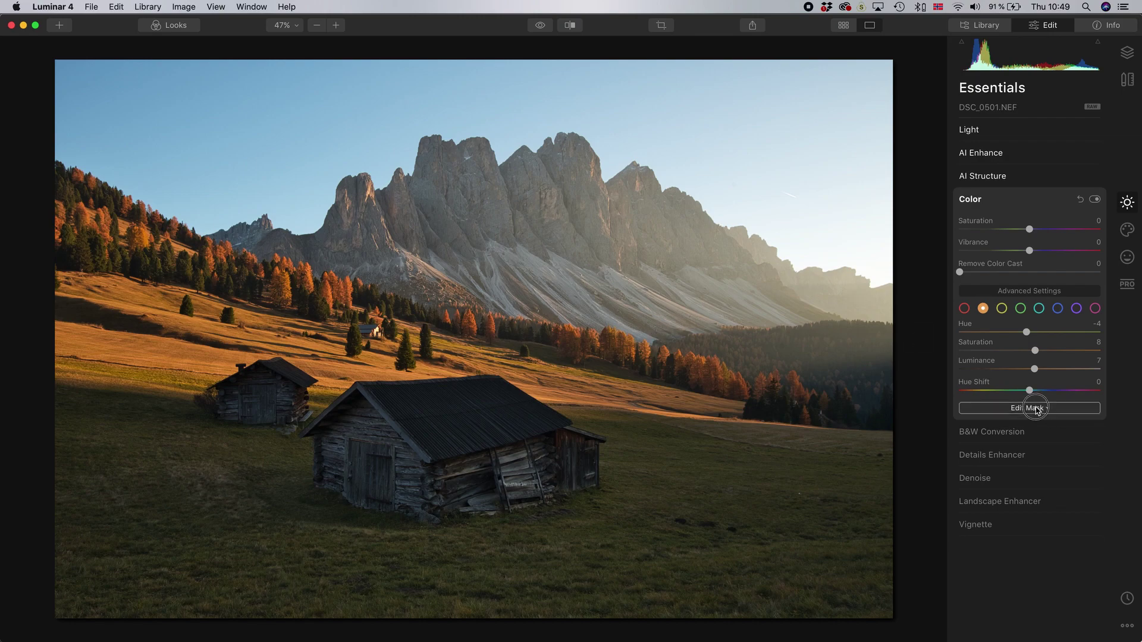
pyautogui.click(1019, 423)
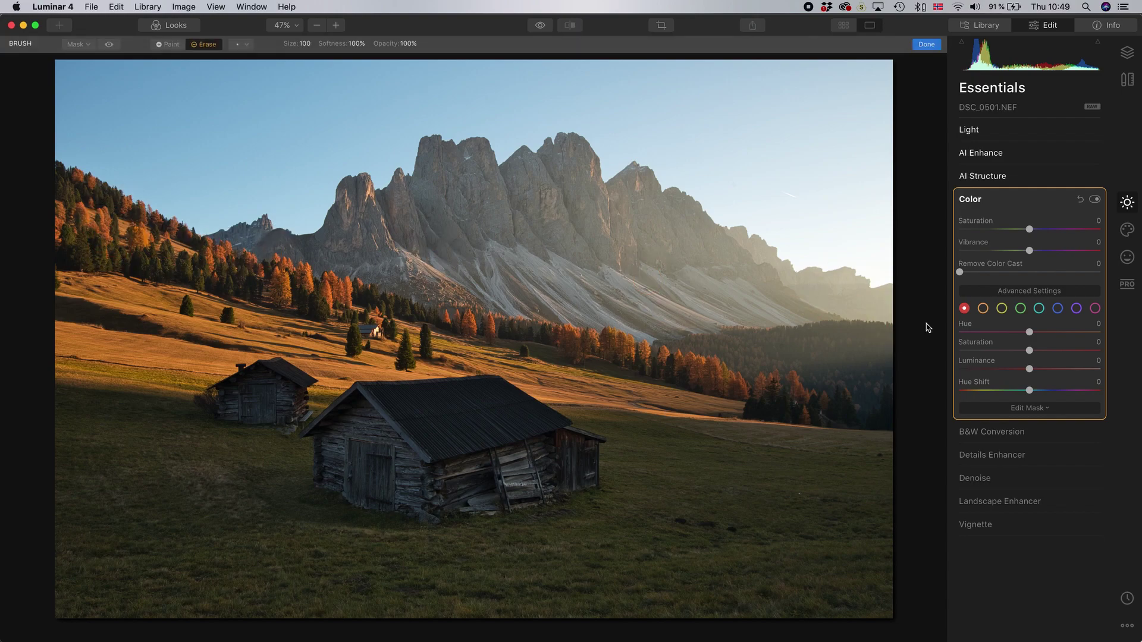
pyautogui.click(1046, 412)
pyautogui.click(1040, 409)
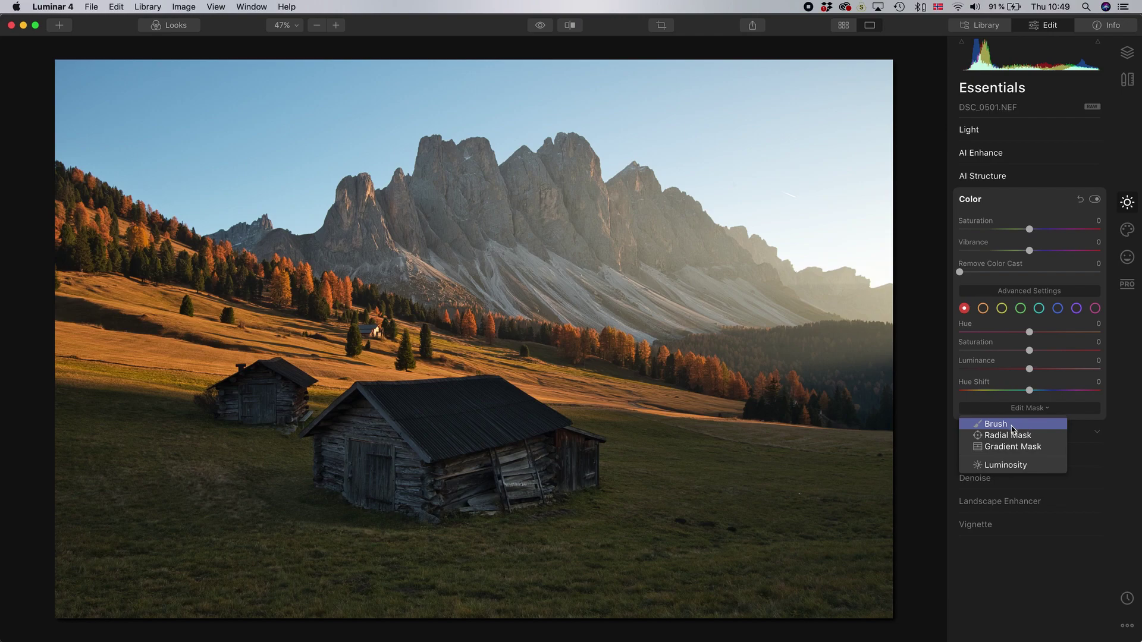
pyautogui.click(1005, 425)
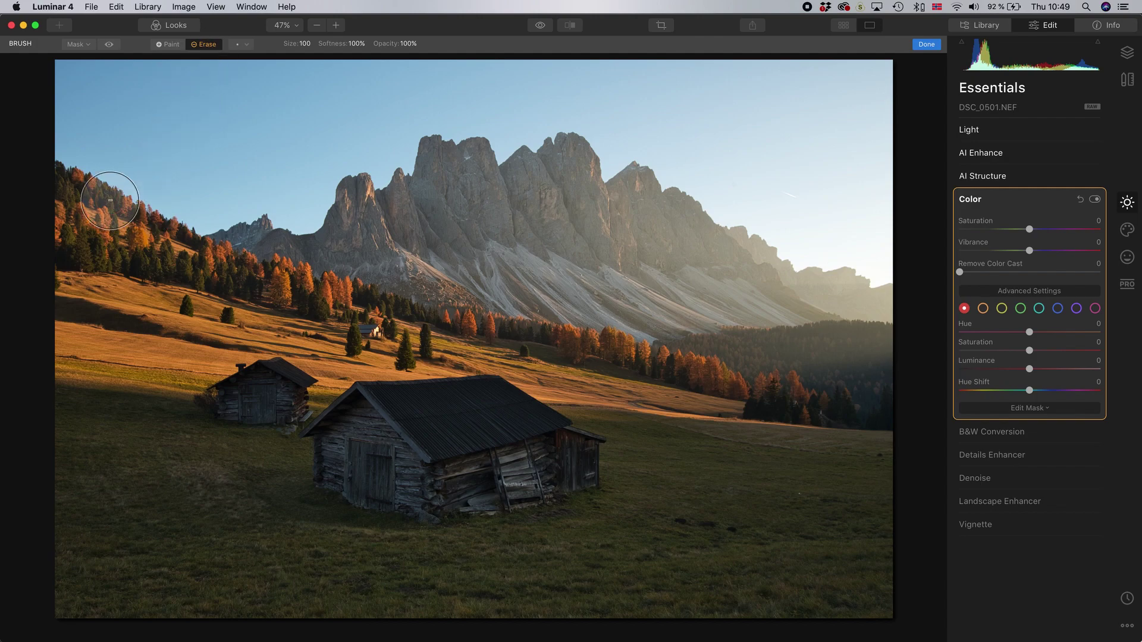
pyautogui.moveTo(64, 190)
pyautogui.mouseDown()
pyautogui.moveTo(153, 230)
pyautogui.moveTo(99, 227)
pyautogui.moveTo(80, 247)
pyautogui.moveTo(168, 263)
pyautogui.moveTo(169, 253)
pyautogui.moveTo(90, 211)
pyautogui.moveTo(83, 225)
pyautogui.moveTo(100, 238)
pyautogui.moveTo(72, 243)
pyautogui.moveTo(78, 225)
pyautogui.moveTo(151, 250)
pyautogui.mouseUp()
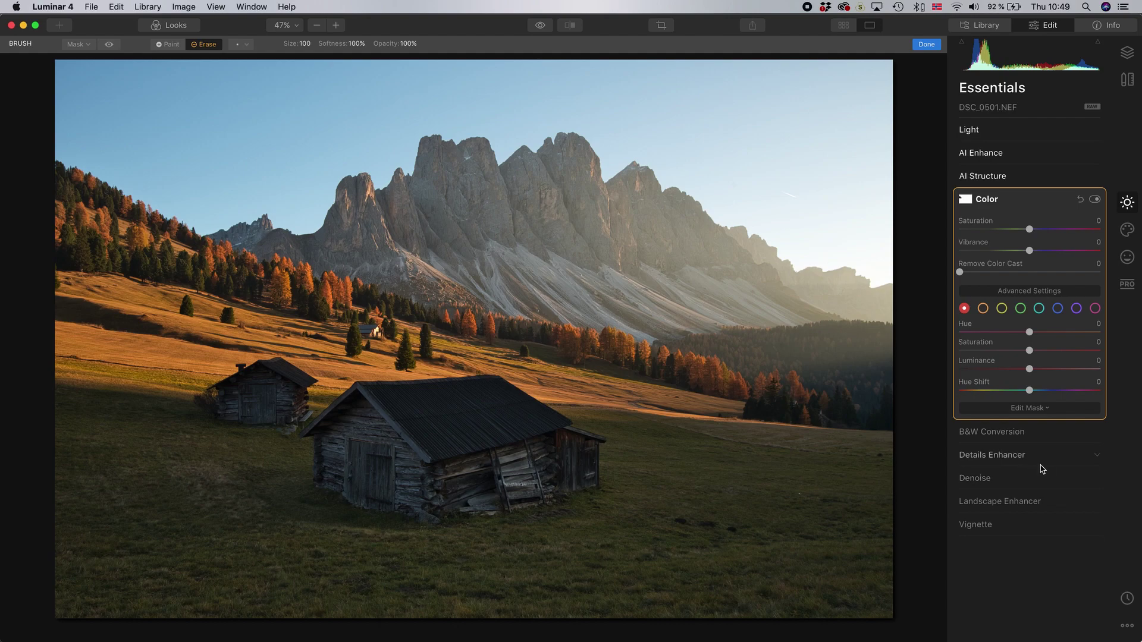
# Set Golden Hour to 10 in the Landscape Enhancer
pyautogui.click(1056, 503)
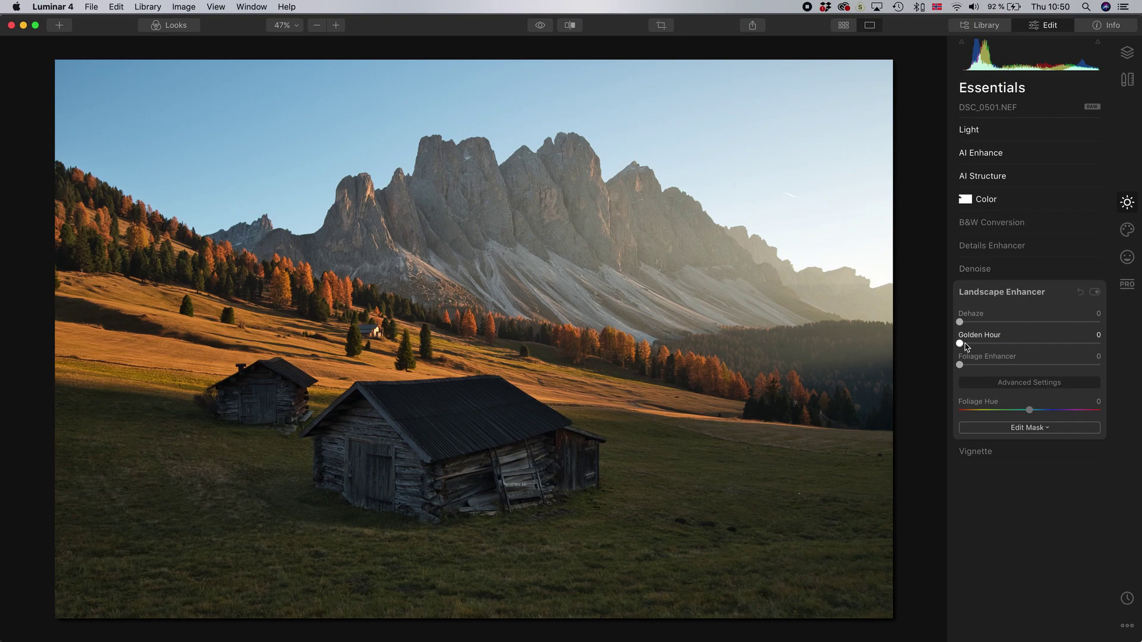
pyautogui.moveTo(961, 346); pyautogui.dragTo(979, 350)
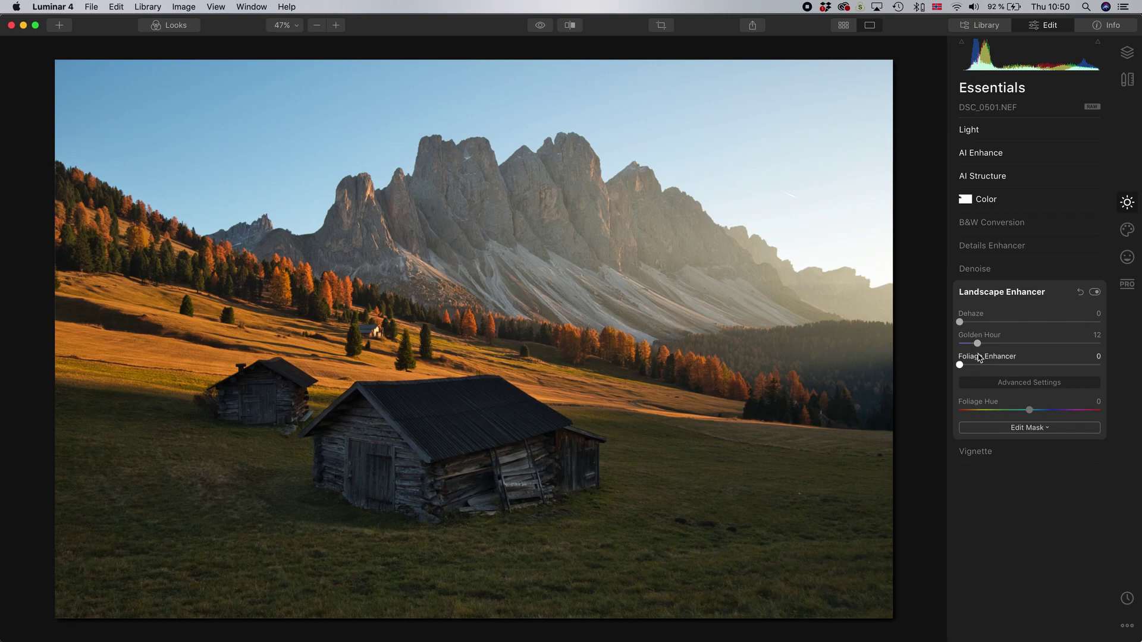
pyautogui.moveTo(977, 344); pyautogui.dragTo(975, 347)
# Set Foliage Enhancer to 2 and Foliage Hue to -94, and compare the photo with and without the Landscape Enhancer
pyautogui.moveTo(960, 364); pyautogui.dragTo(967, 367)
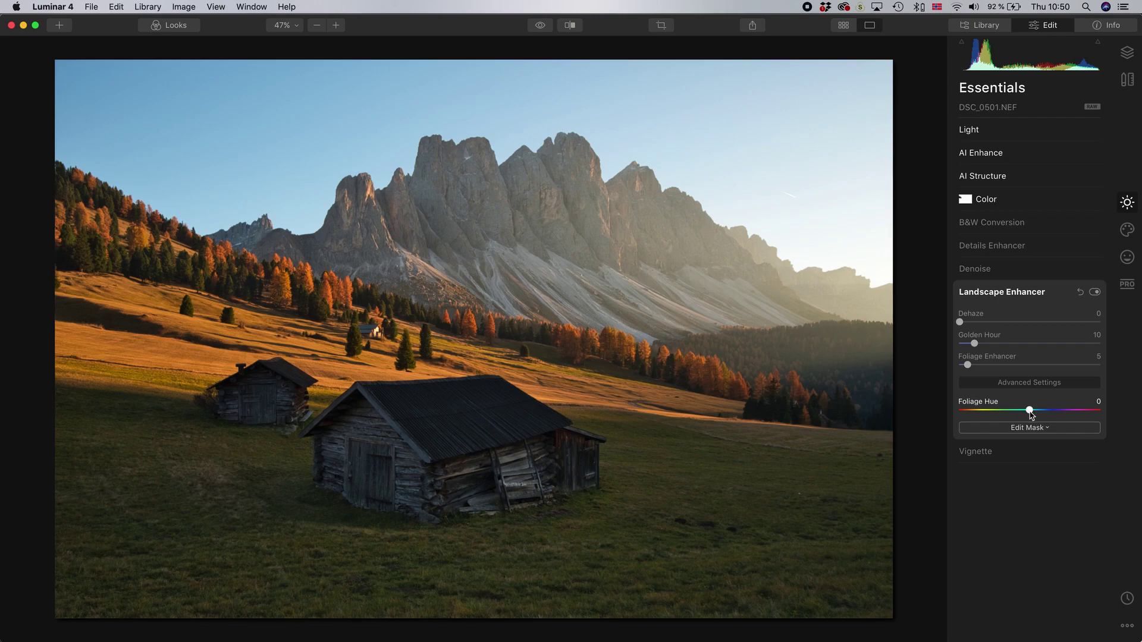
pyautogui.moveTo(1030, 413); pyautogui.dragTo(964, 409)
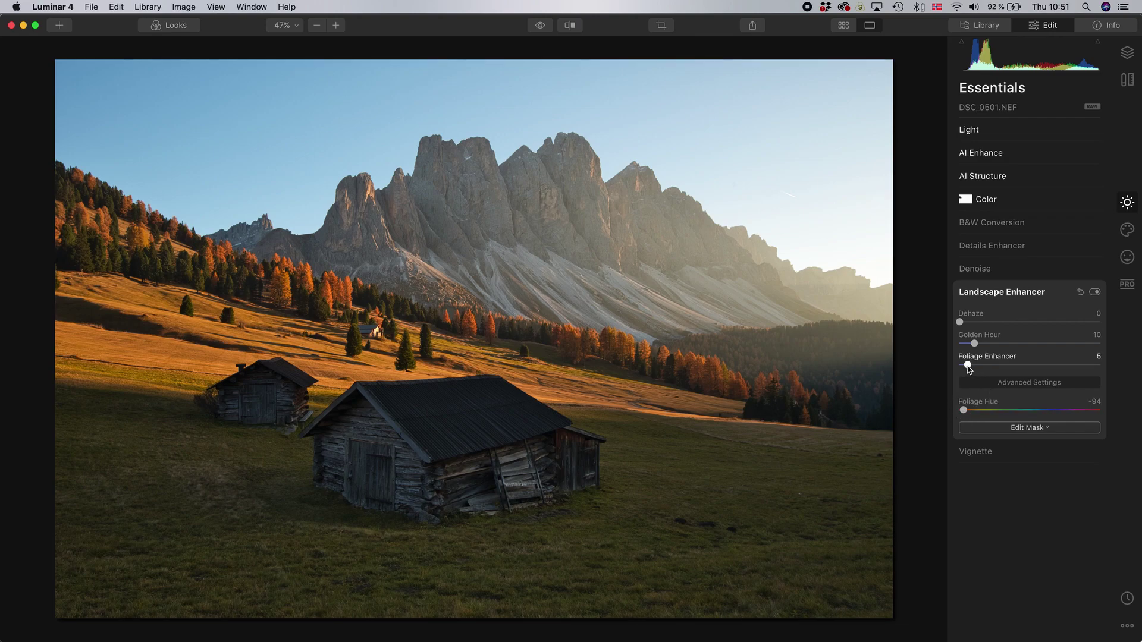
pyautogui.moveTo(967, 365); pyautogui.dragTo(963, 366)
pyautogui.click(1094, 292)
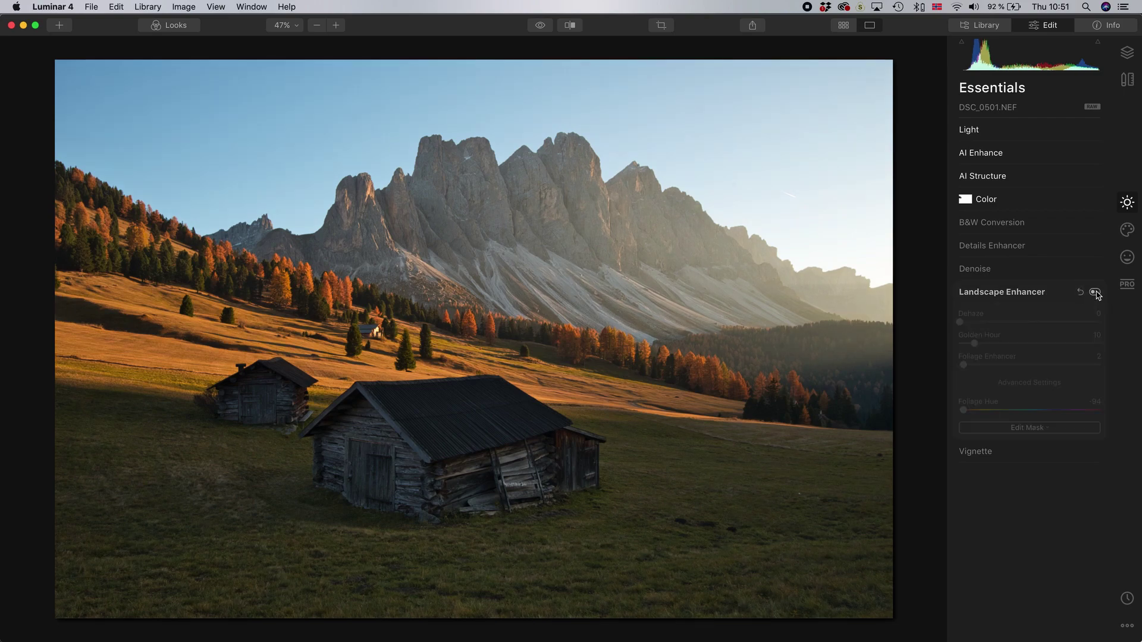
pyautogui.click(1094, 292)
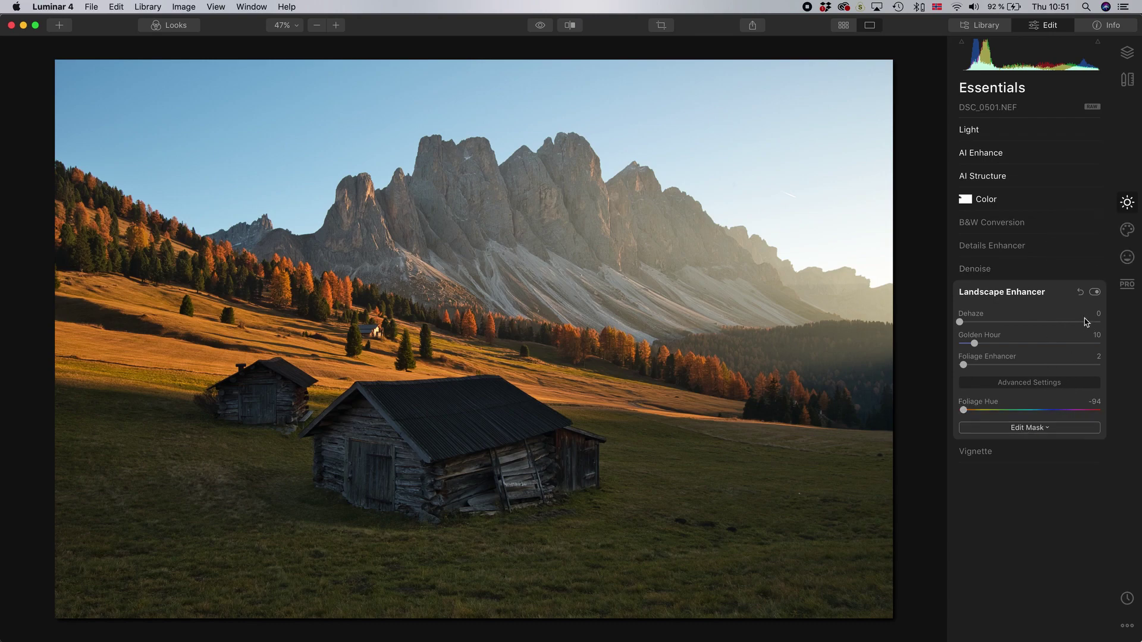
# Add a vignette with an amount of -40 and place its subject center on the far slopes of the mountain range
pyautogui.click(1018, 457)
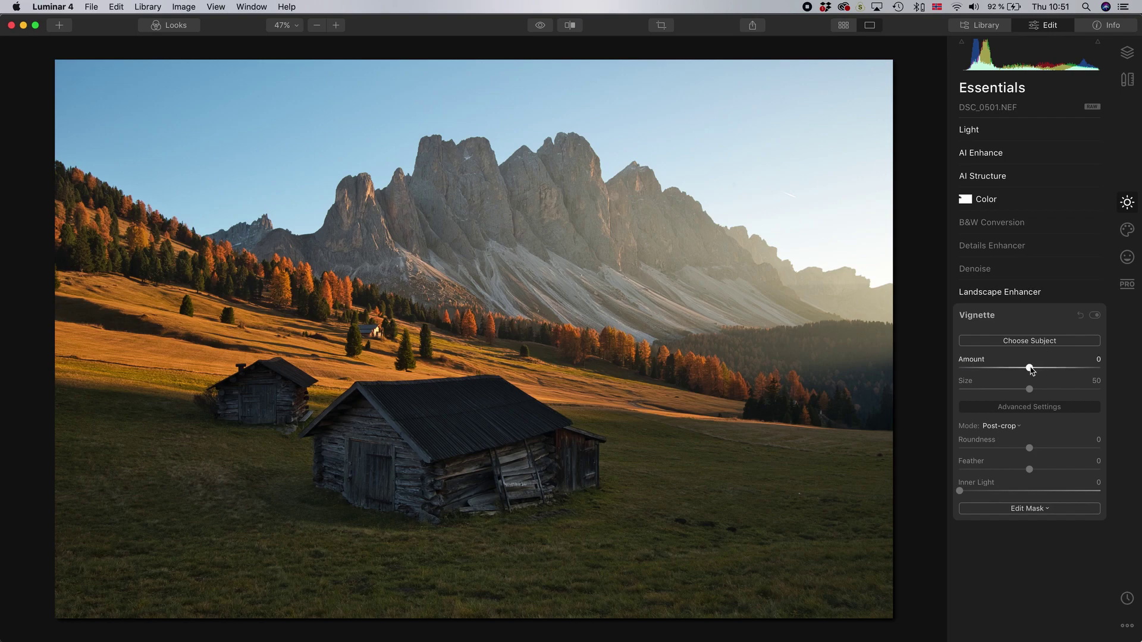
pyautogui.click(1028, 368)
pyautogui.moveTo(1027, 370); pyautogui.dragTo(1000, 375)
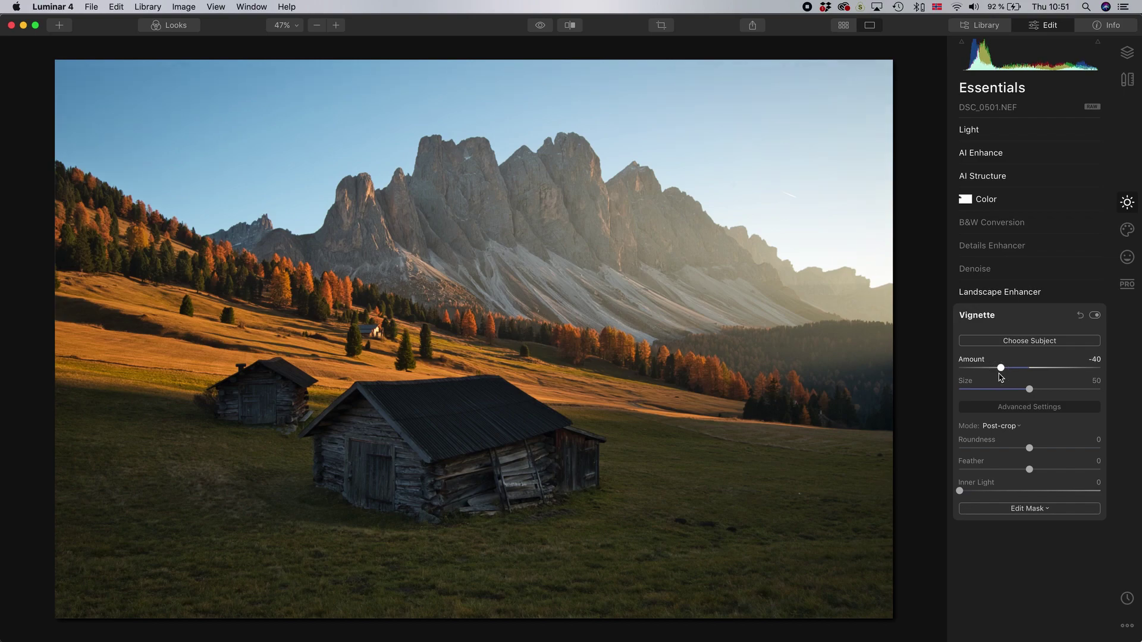
pyautogui.click(1026, 342)
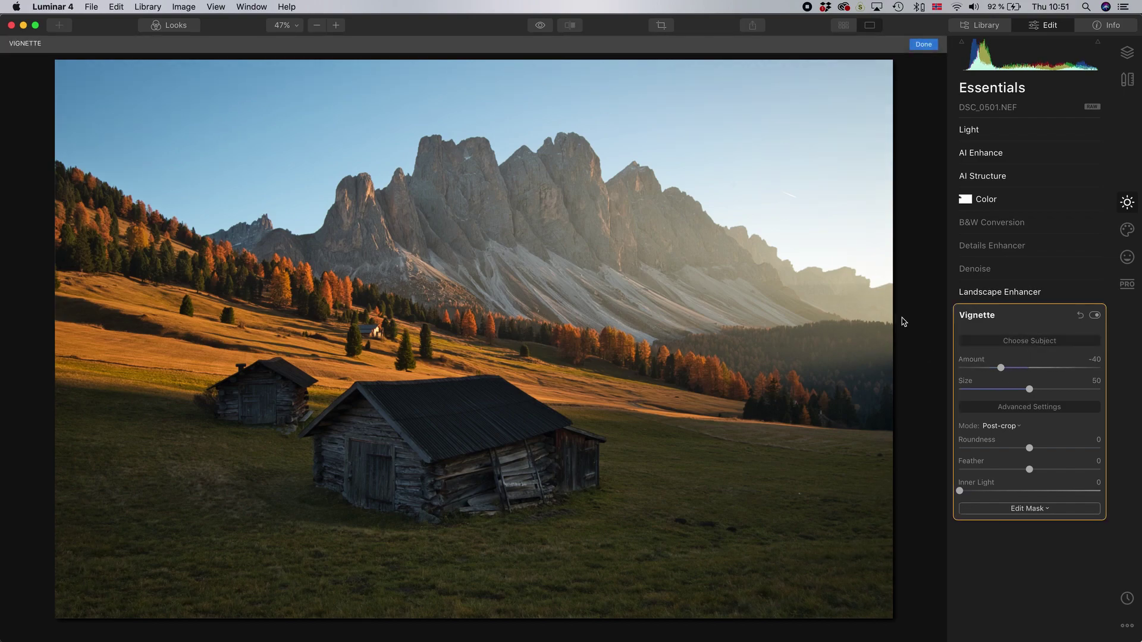
pyautogui.click(760, 245)
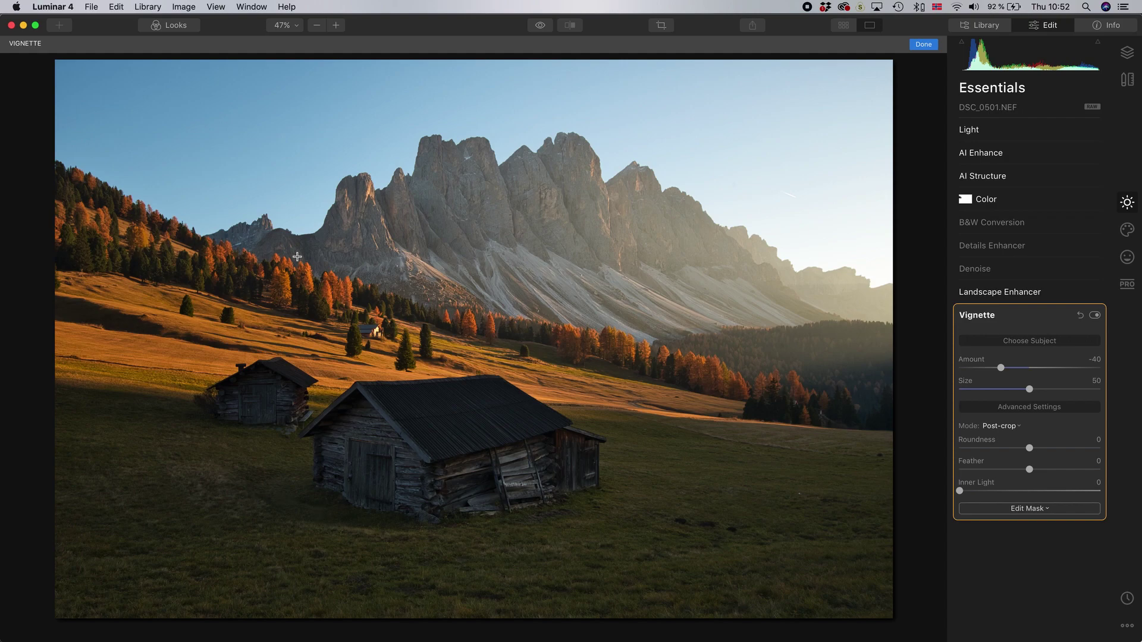
# Set the vignette's feather to 6 and its inner light to 5
pyautogui.click(1030, 469)
pyautogui.moveTo(1031, 472); pyautogui.dragTo(1033, 471)
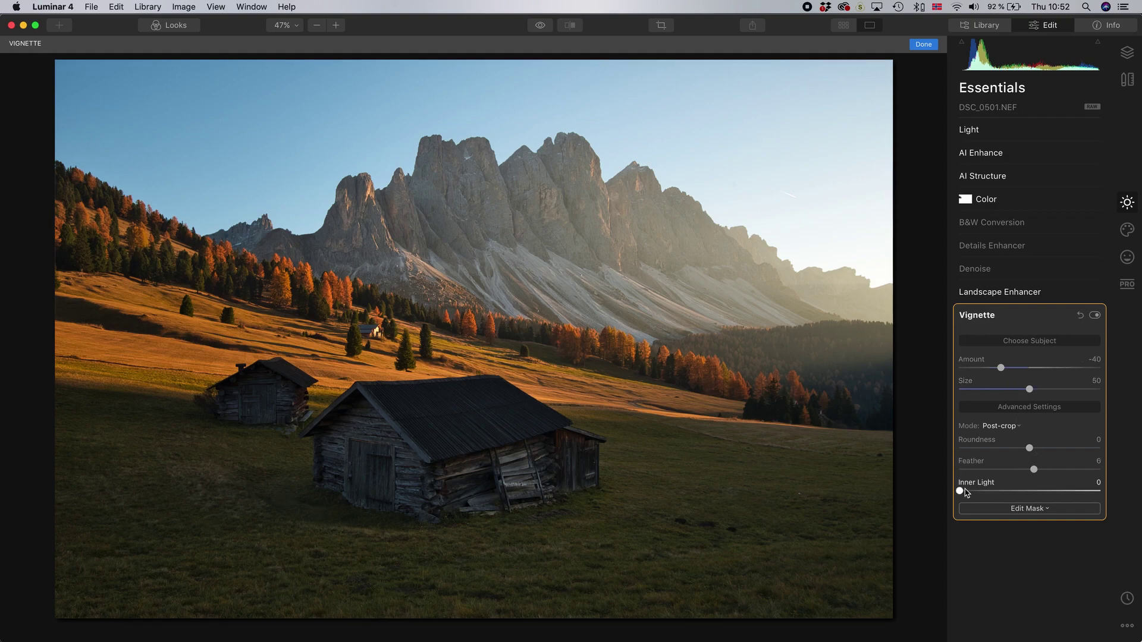
pyautogui.moveTo(959, 491); pyautogui.dragTo(968, 493)
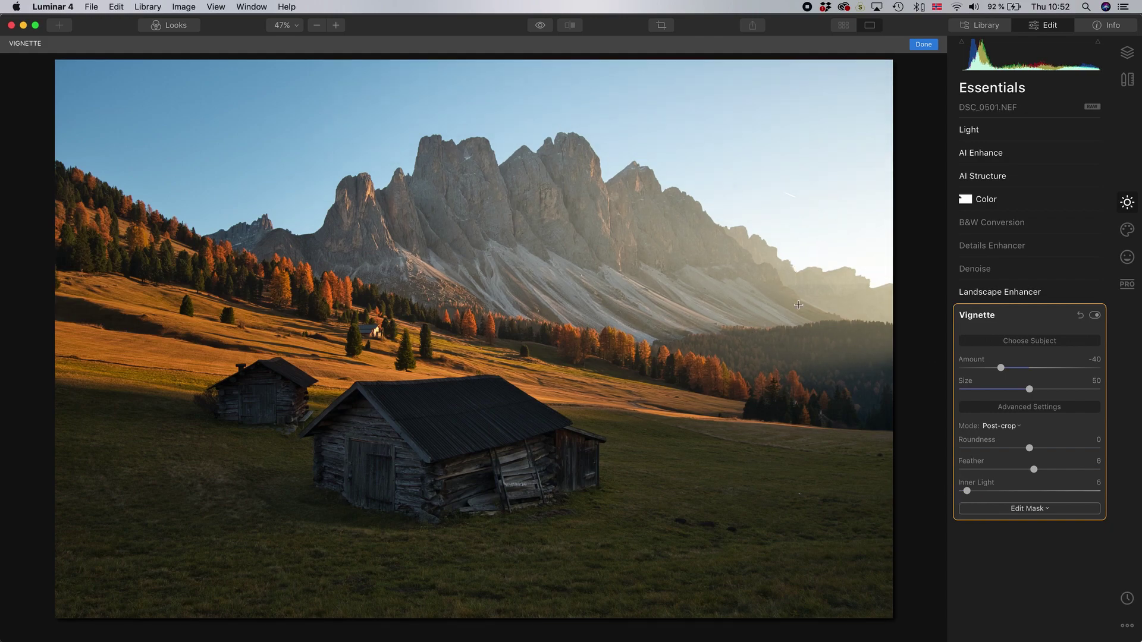
# Apply the Mystical effect from the creative filters to the photo with an amount of 4
pyautogui.click(1126, 232)
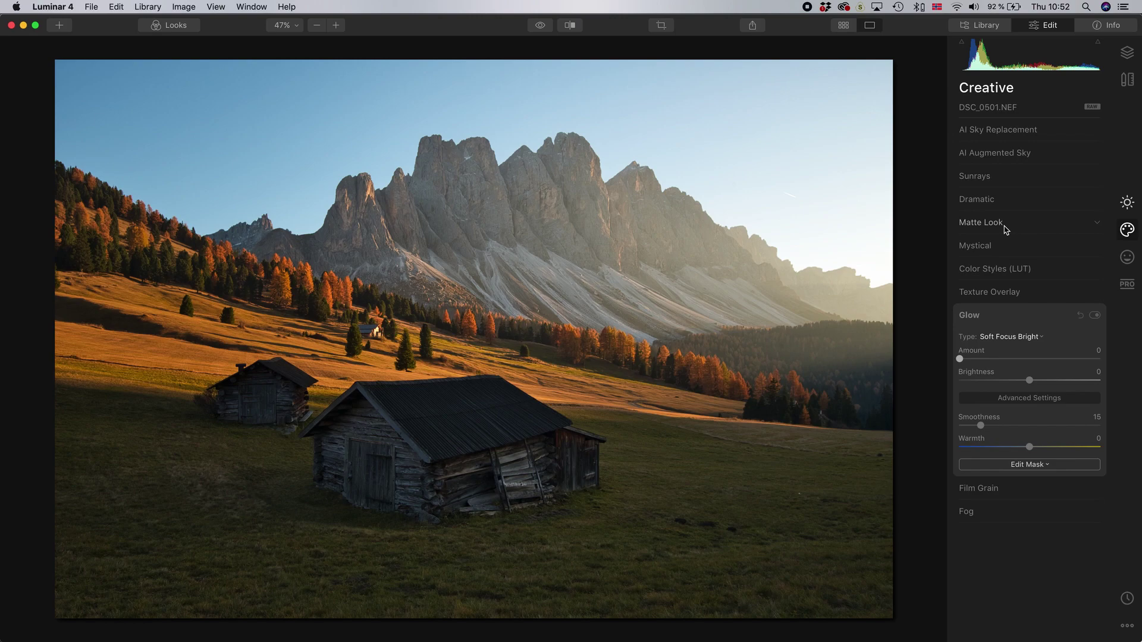
pyautogui.click(1127, 257)
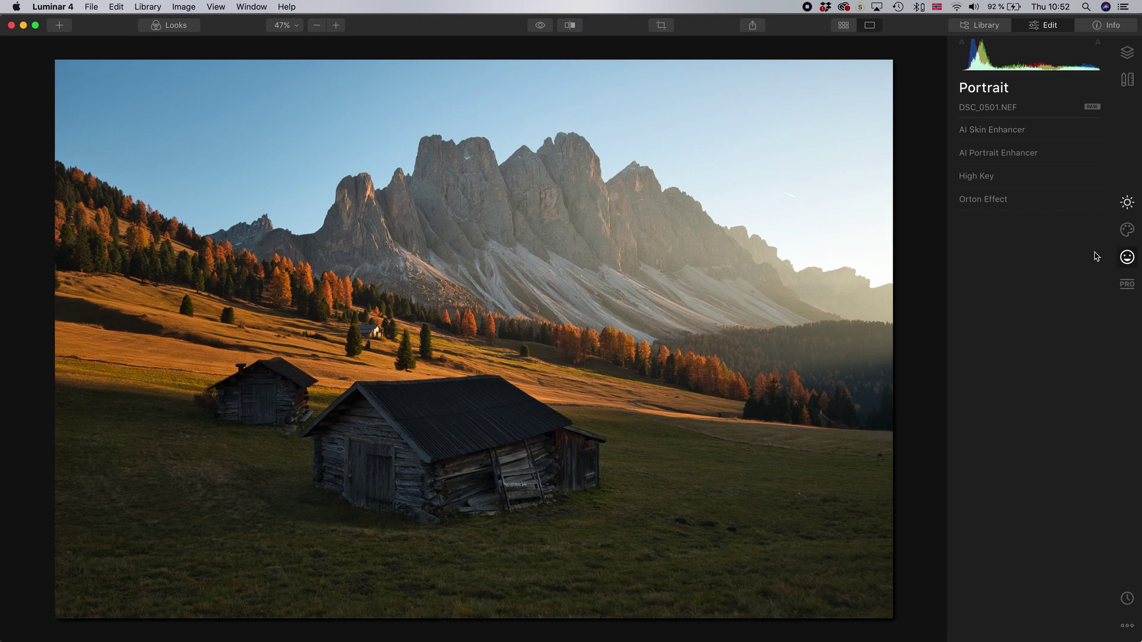
pyautogui.click(1127, 230)
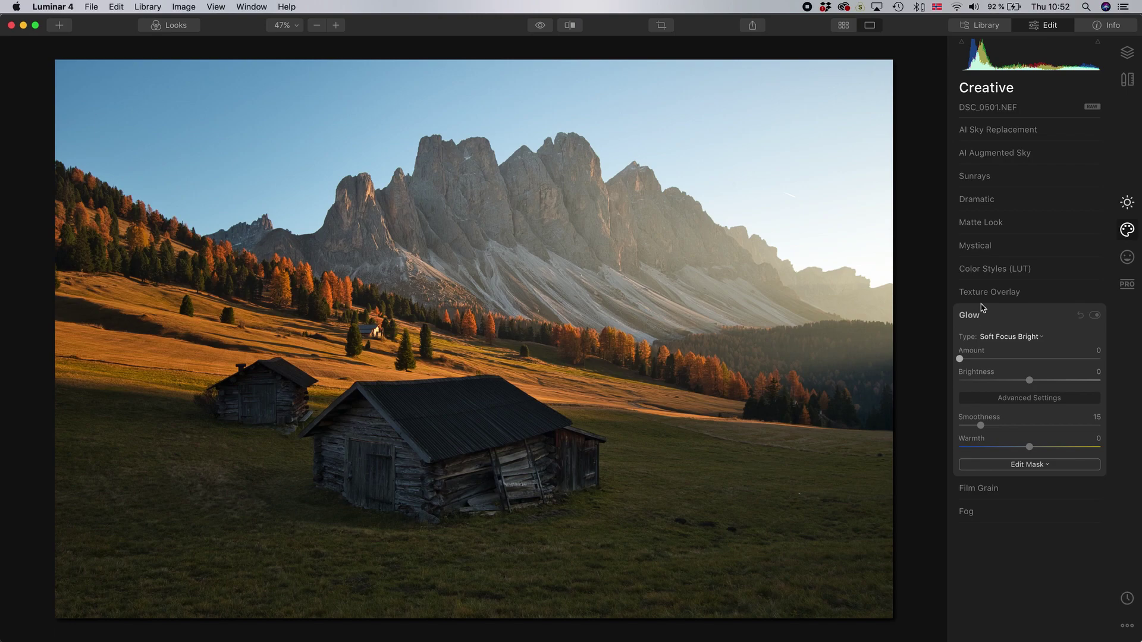
pyautogui.click(989, 246)
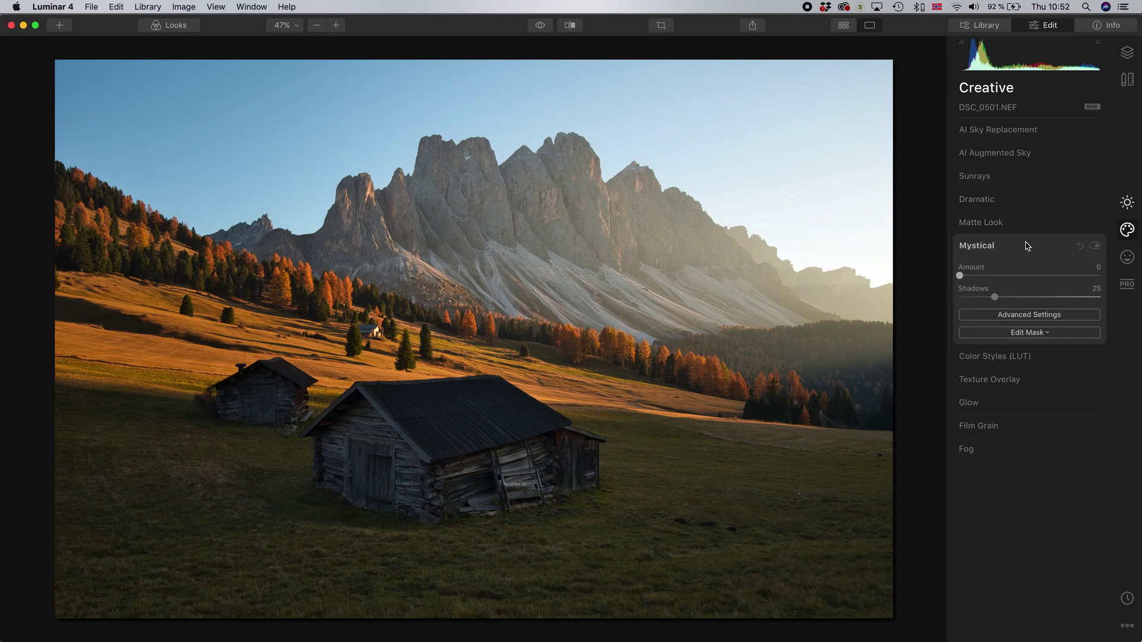
pyautogui.moveTo(961, 280); pyautogui.dragTo(966, 278)
pyautogui.moveTo(965, 276); pyautogui.dragTo(1059, 276)
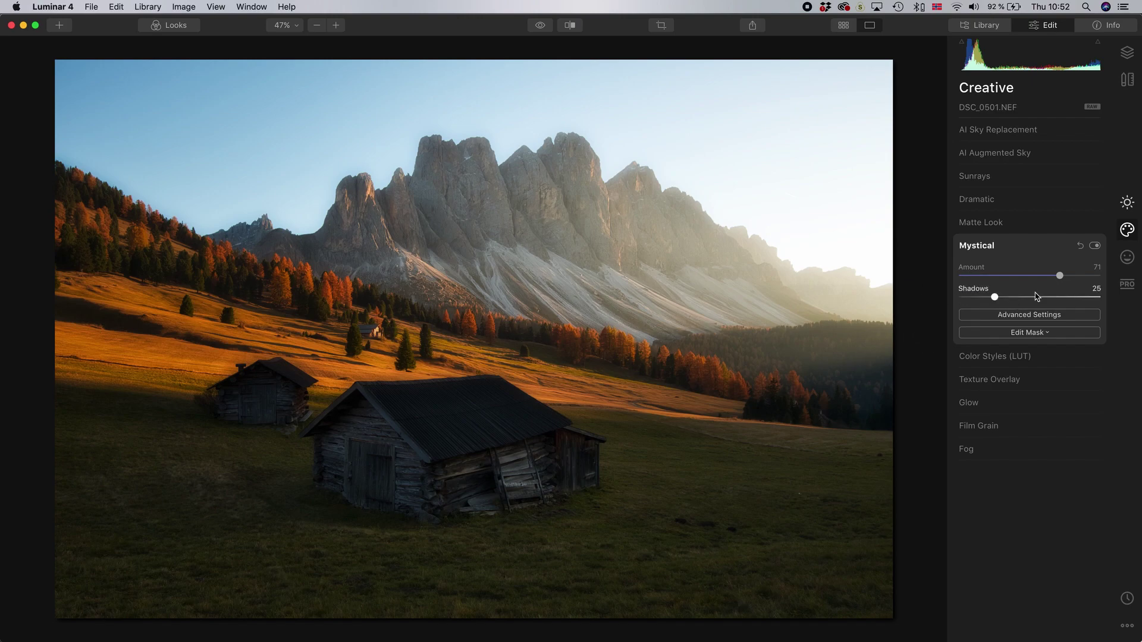
pyautogui.moveTo(1059, 275); pyautogui.dragTo(965, 279)
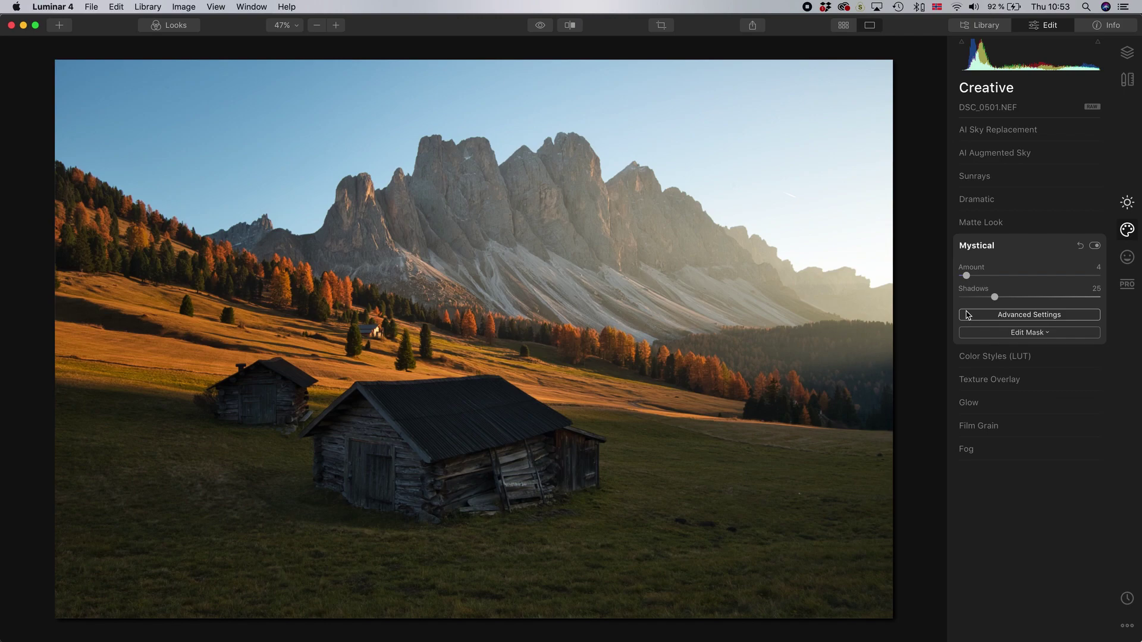
# Add a Glow effect of type Soft Glow with an amount of 7
pyautogui.click(996, 403)
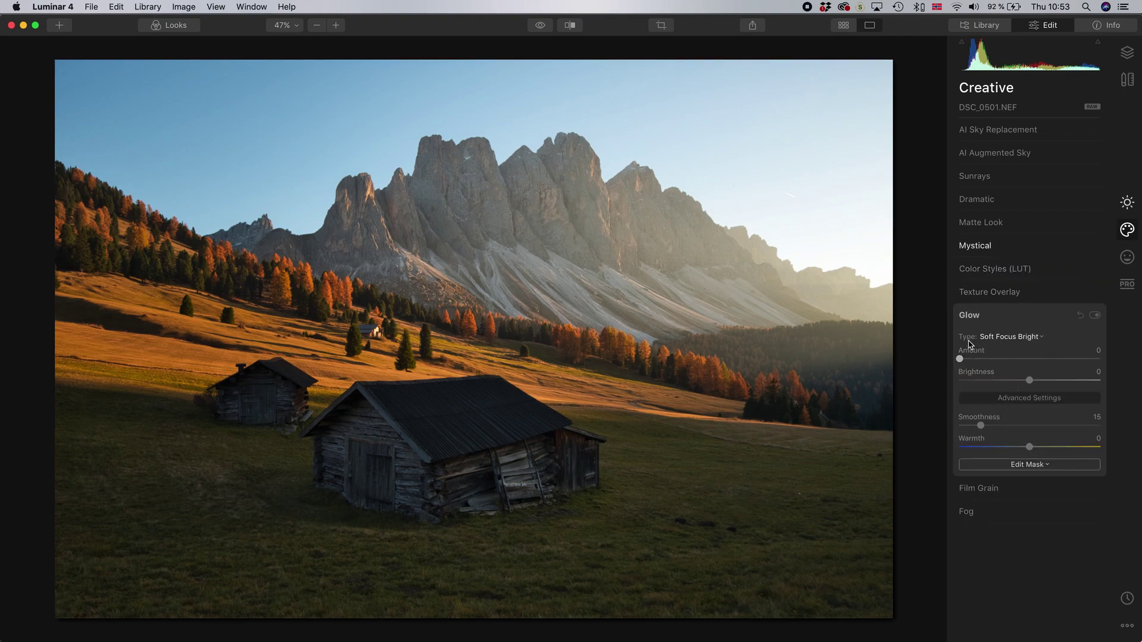
pyautogui.click(1038, 336)
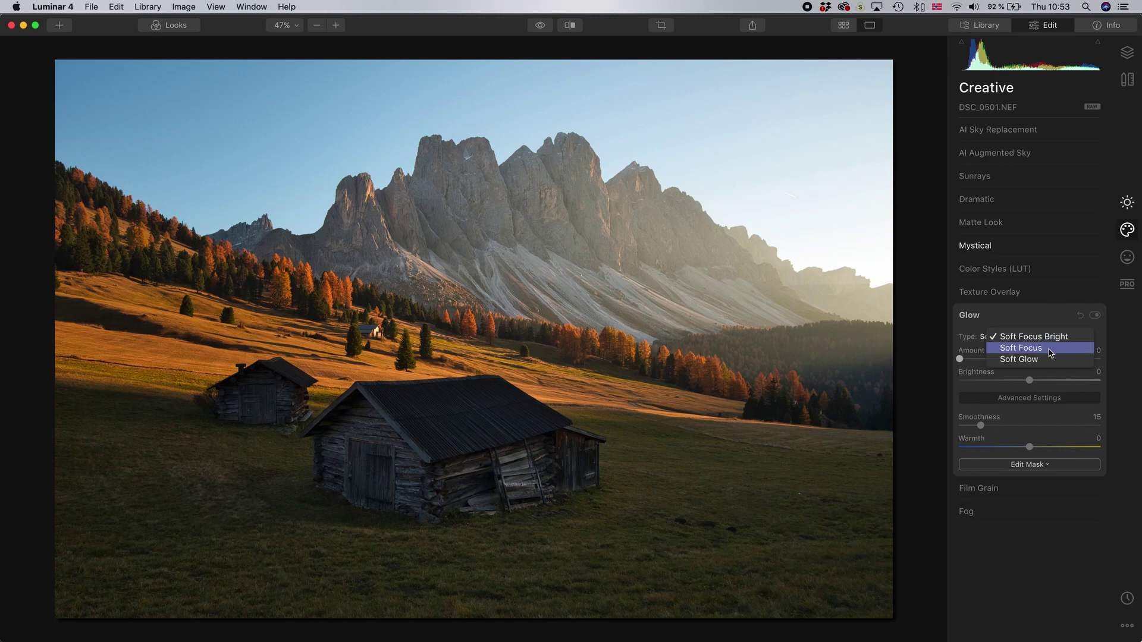
pyautogui.click(1039, 360)
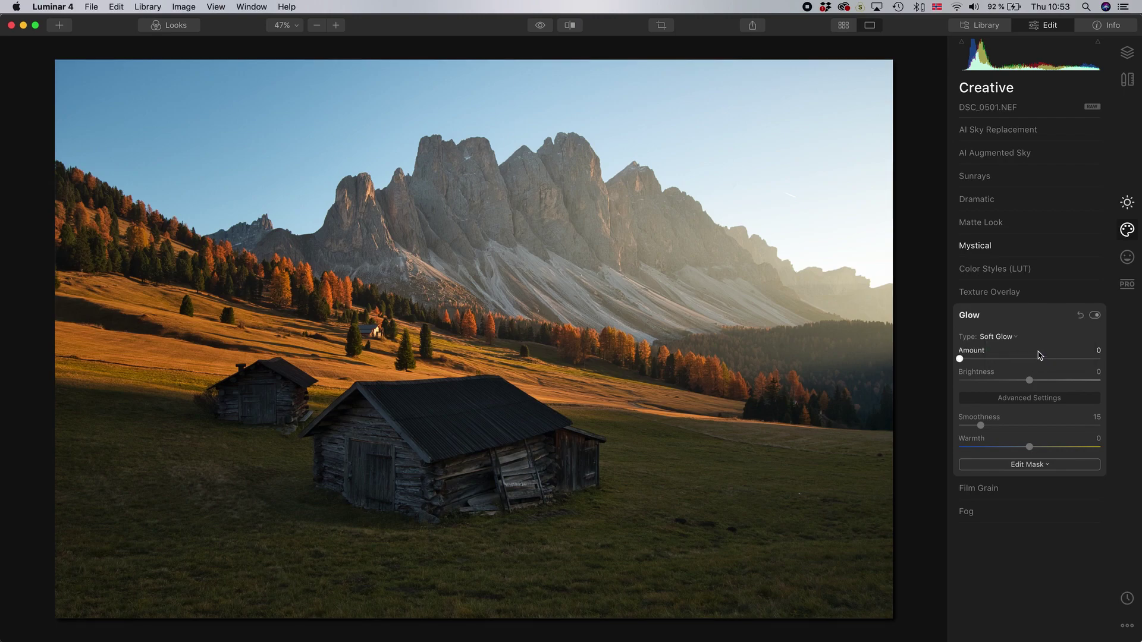
pyautogui.moveTo(959, 361); pyautogui.dragTo(970, 363)
pyautogui.moveTo(972, 364); pyautogui.dragTo(973, 364)
# Set the Glow warmth to 4 and compare the photo with and without the Glow effect
pyautogui.moveTo(1030, 449); pyautogui.dragTo(1033, 451)
pyautogui.click(1095, 315)
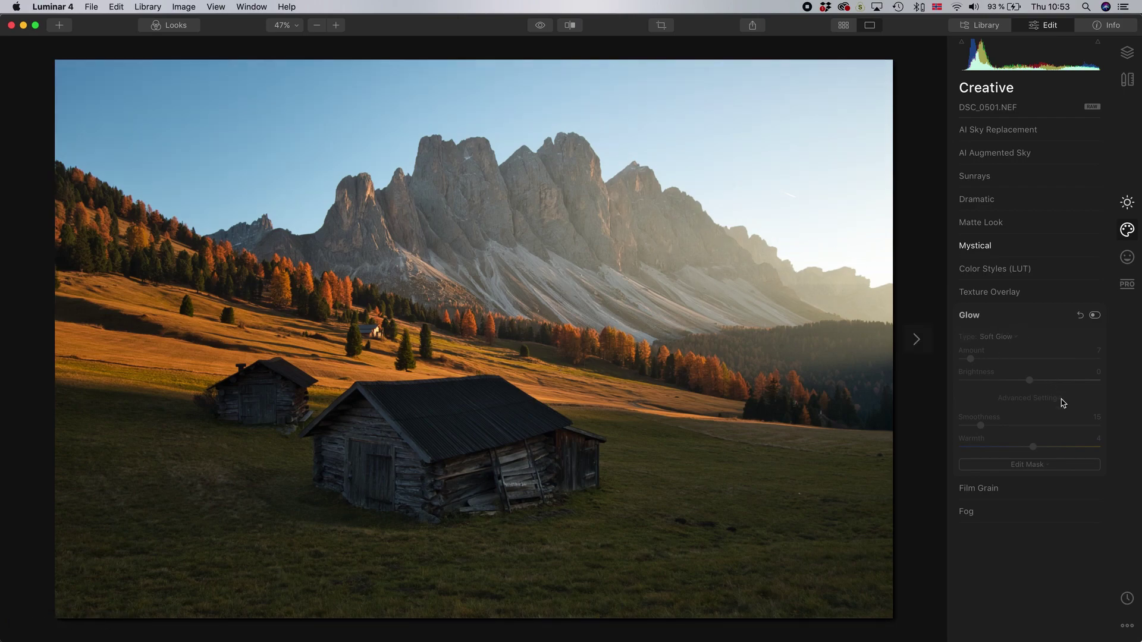
pyautogui.click(1095, 316)
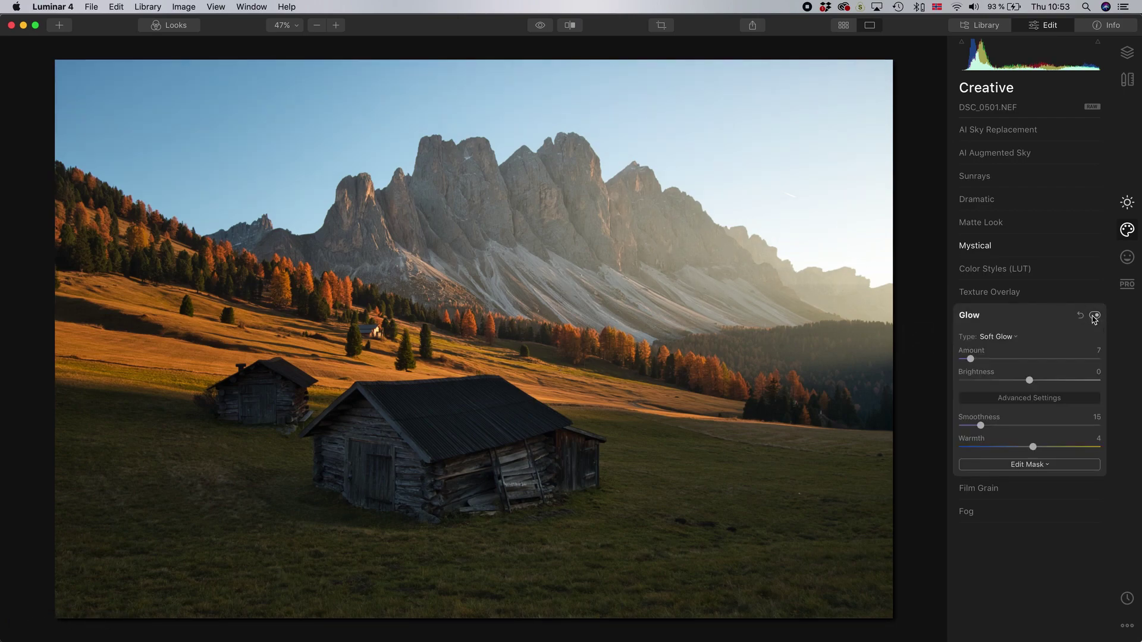
pyautogui.click(1095, 316)
pyautogui.click(1095, 315)
# Set Midtones Contrast to 25 in Advanced Contrast and compare the photo with and without that filter
pyautogui.click(1124, 288)
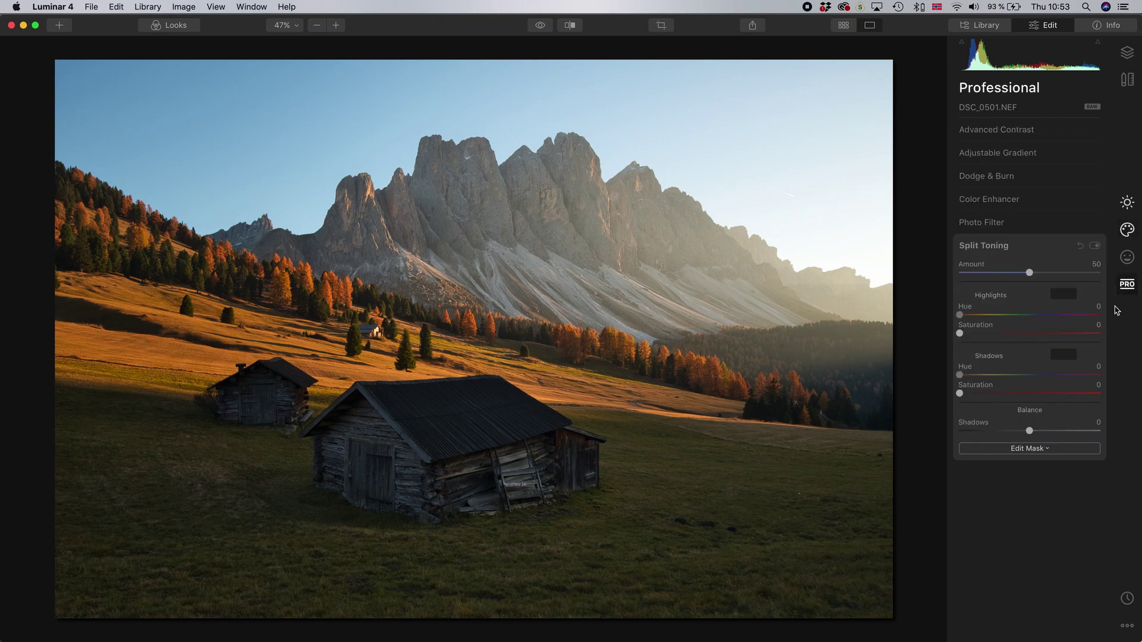
pyautogui.click(1046, 130)
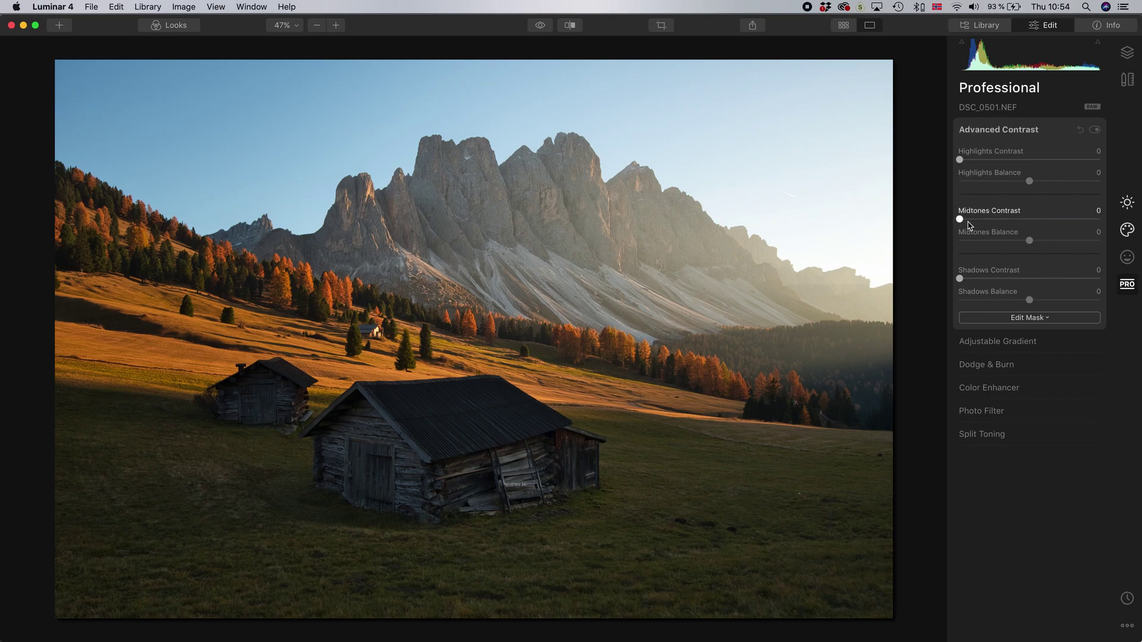
pyautogui.moveTo(964, 225); pyautogui.dragTo(997, 225)
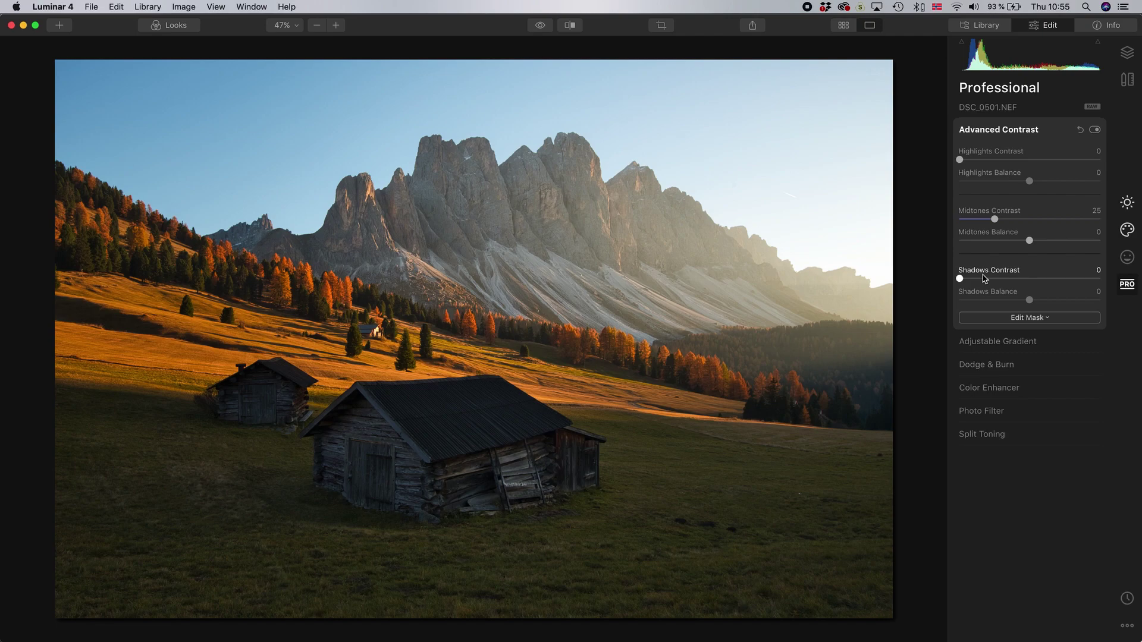
pyautogui.click(1096, 130)
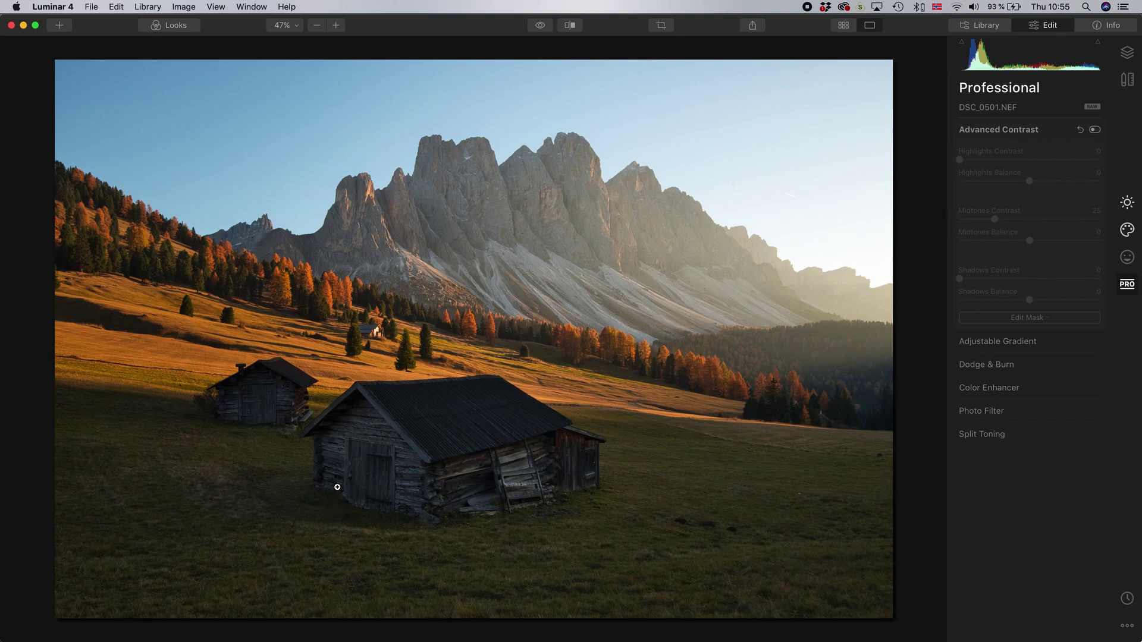
pyautogui.click(1094, 129)
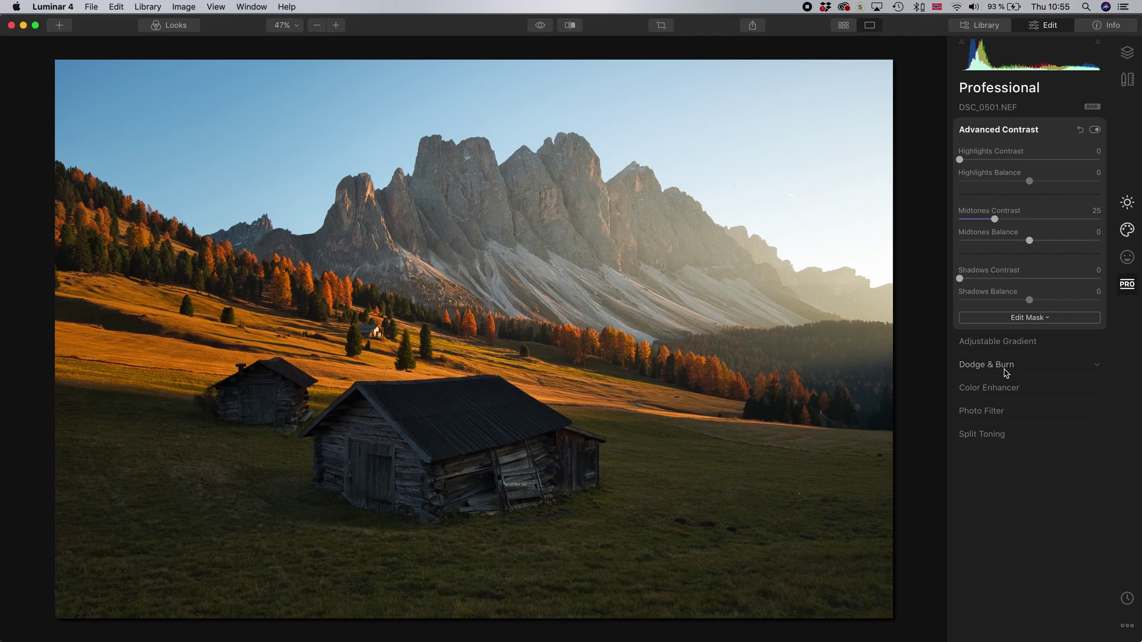
# Try a strong Brilliance of 70 in the Color Enhancer, reset it, and set Brilliance to 3
pyautogui.click(1020, 388)
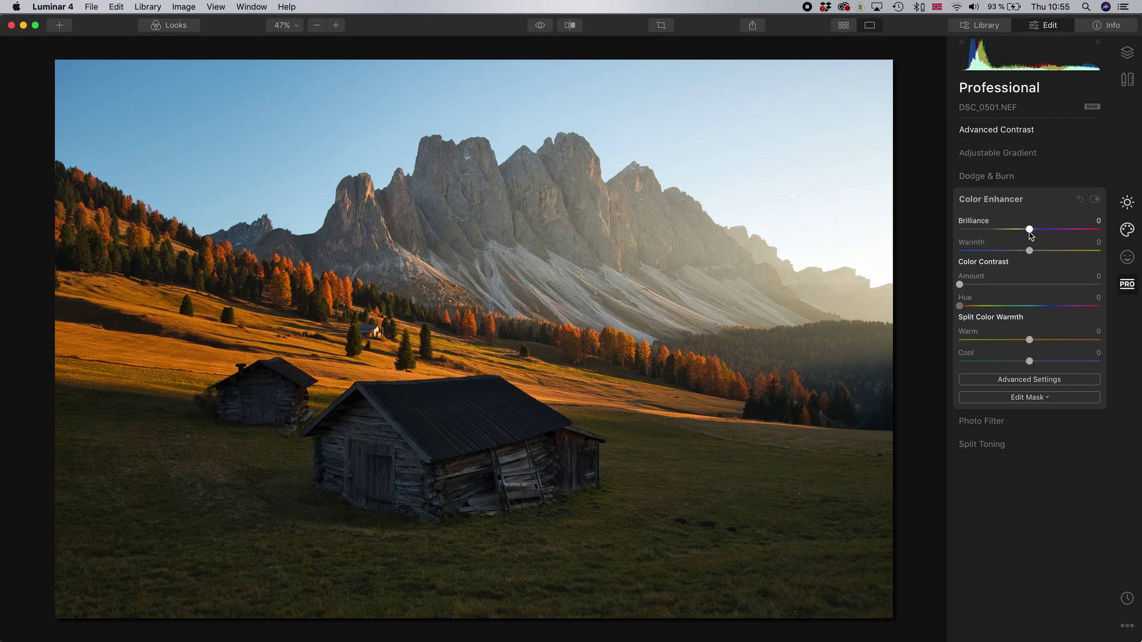
pyautogui.moveTo(1030, 230); pyautogui.dragTo(1085, 239)
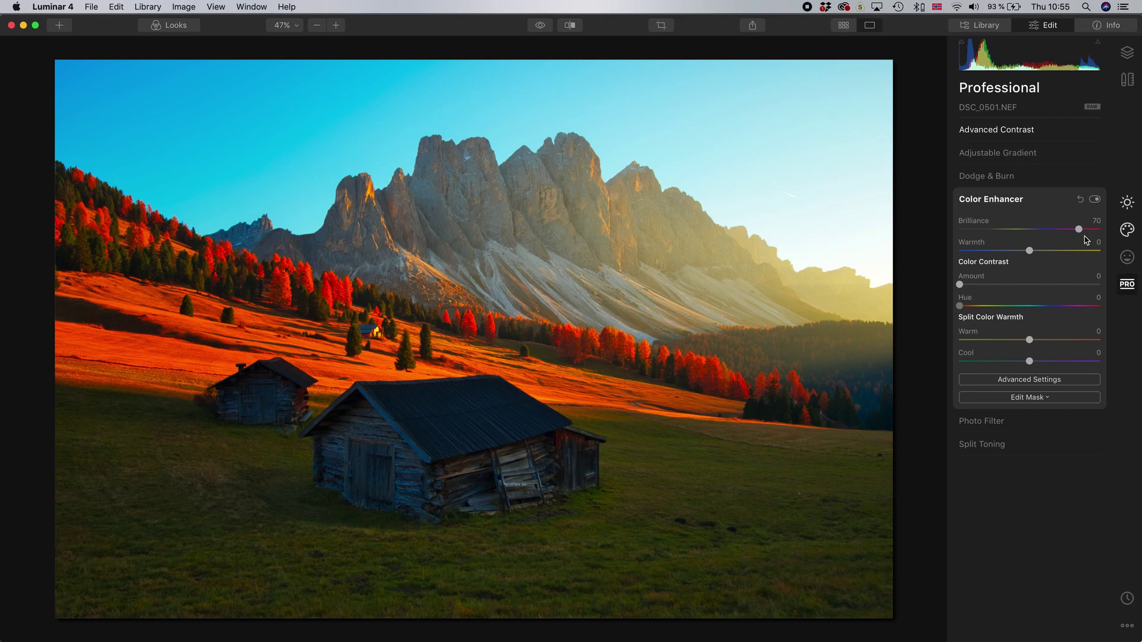
pyautogui.doubleClick(1077, 228)
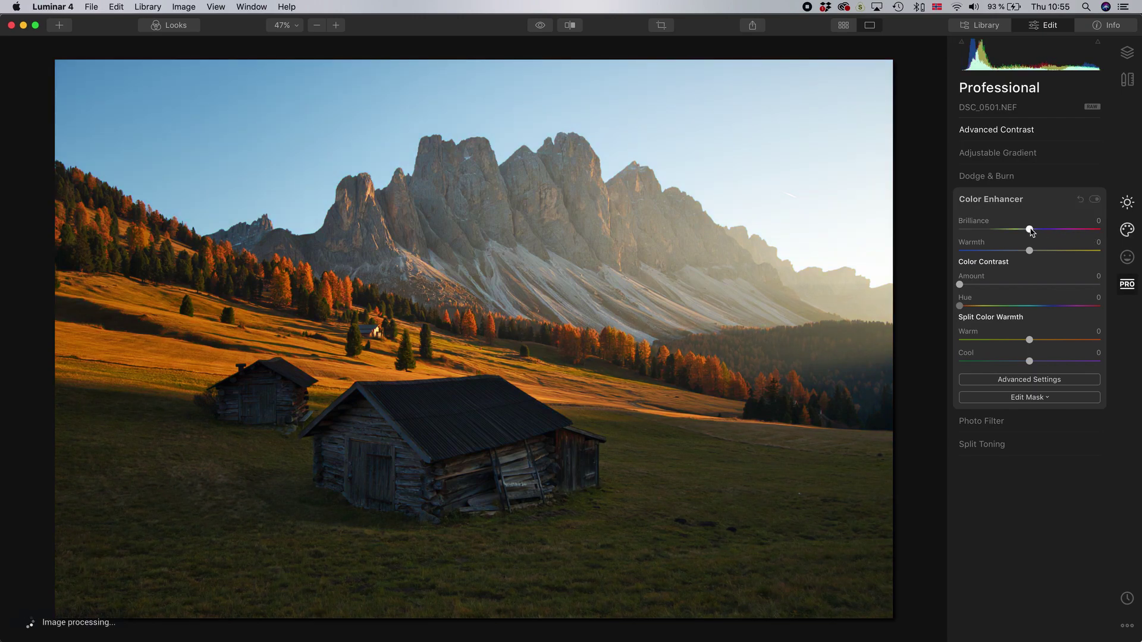
pyautogui.moveTo(1031, 231); pyautogui.dragTo(1032, 235)
# Add a Photo Filter with amount 9 and hue 32, and compare the photo with and without it
pyautogui.click(1015, 424)
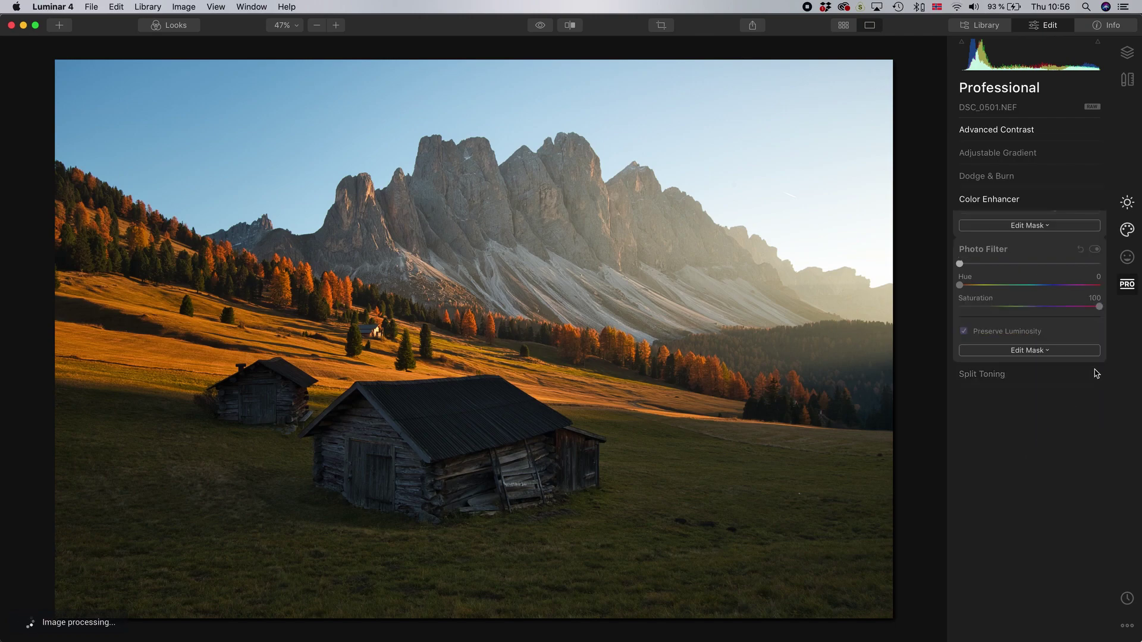
pyautogui.moveTo(960, 255); pyautogui.dragTo(986, 260)
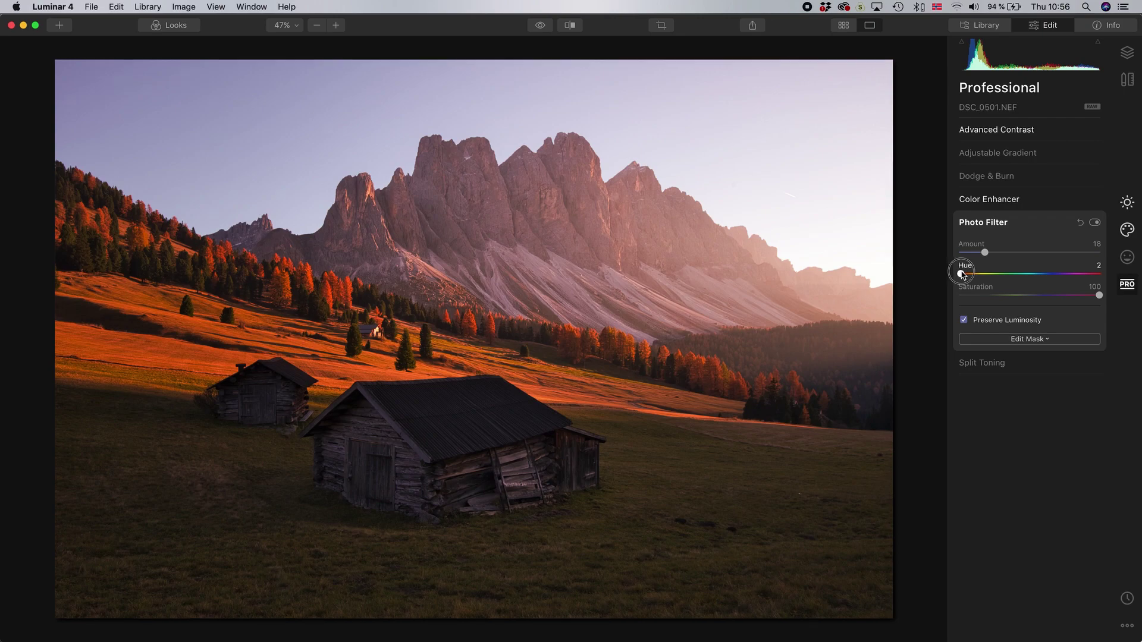
pyautogui.moveTo(967, 275); pyautogui.dragTo(974, 277)
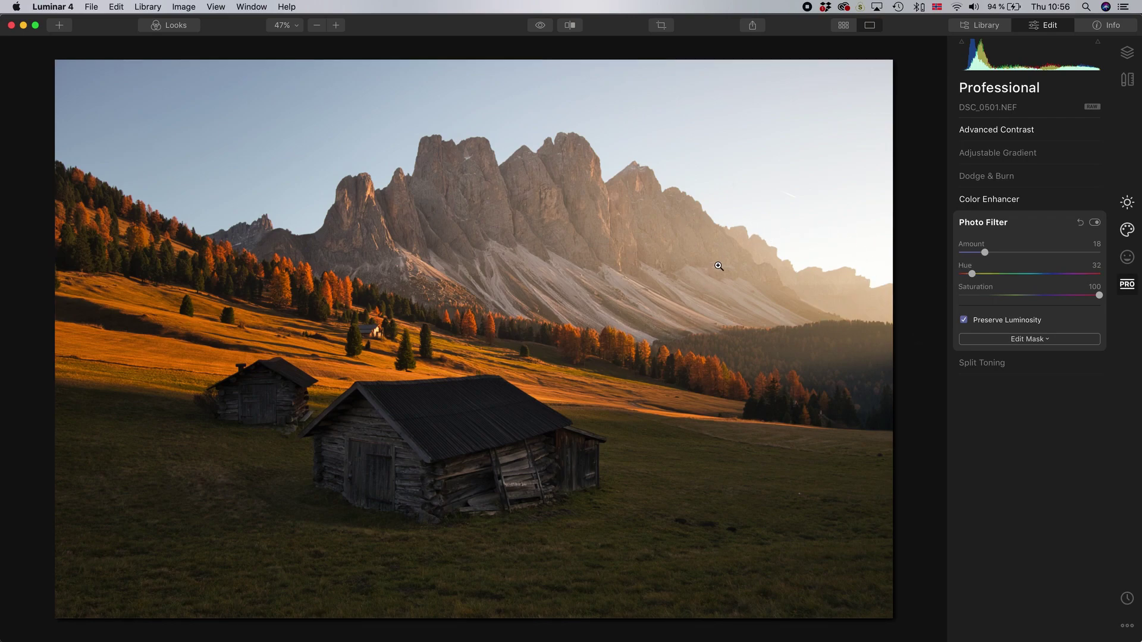
pyautogui.moveTo(971, 277); pyautogui.dragTo(973, 256)
pyautogui.click(1095, 222)
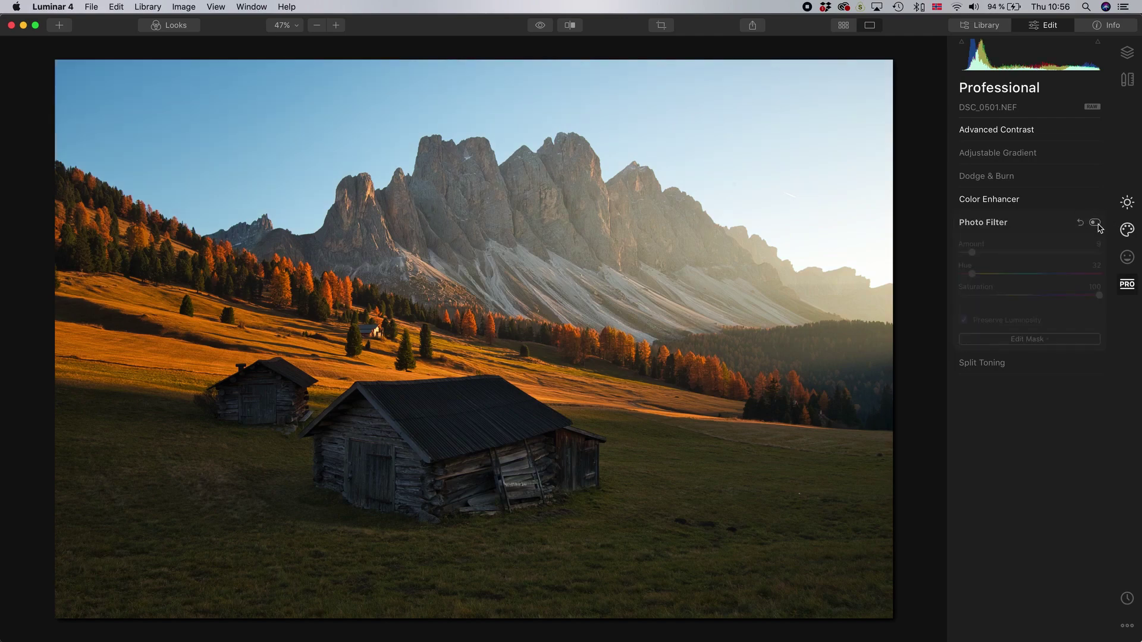
pyautogui.click(1096, 223)
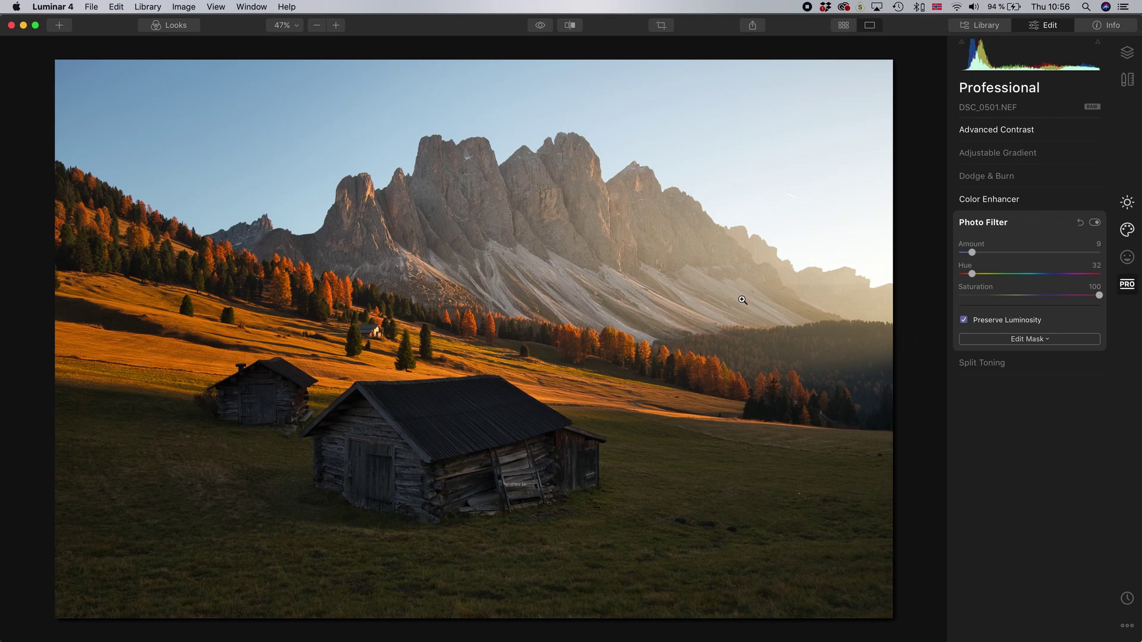
# Tint the highlights with Split Toning, using a hue of 32 and a saturation of 6
pyautogui.click(1006, 367)
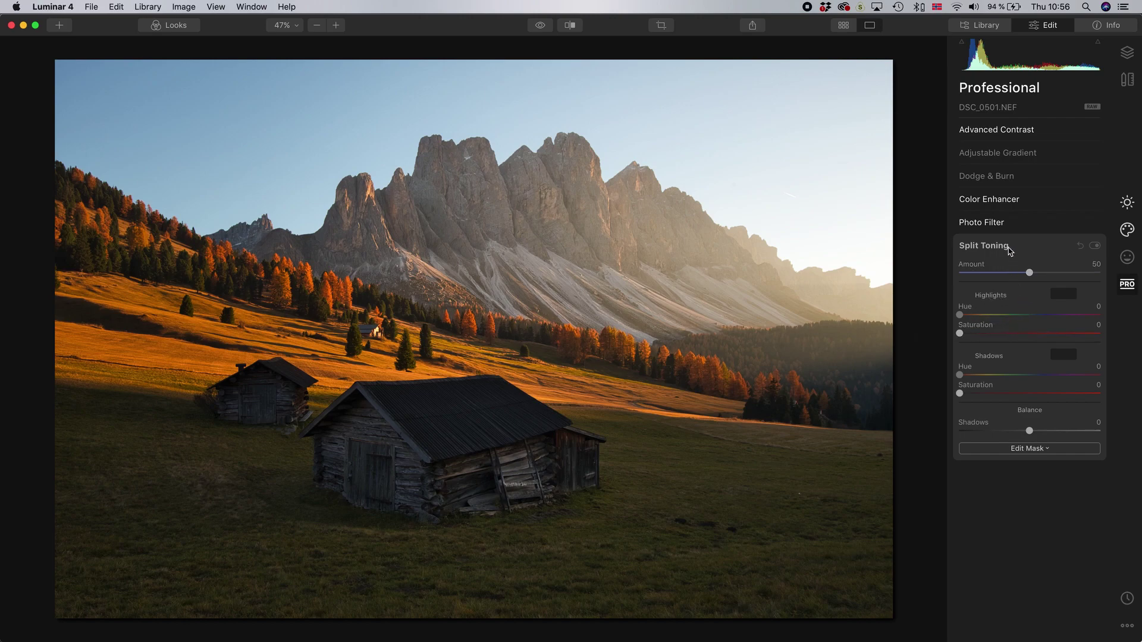
pyautogui.moveTo(960, 333); pyautogui.dragTo(1023, 335)
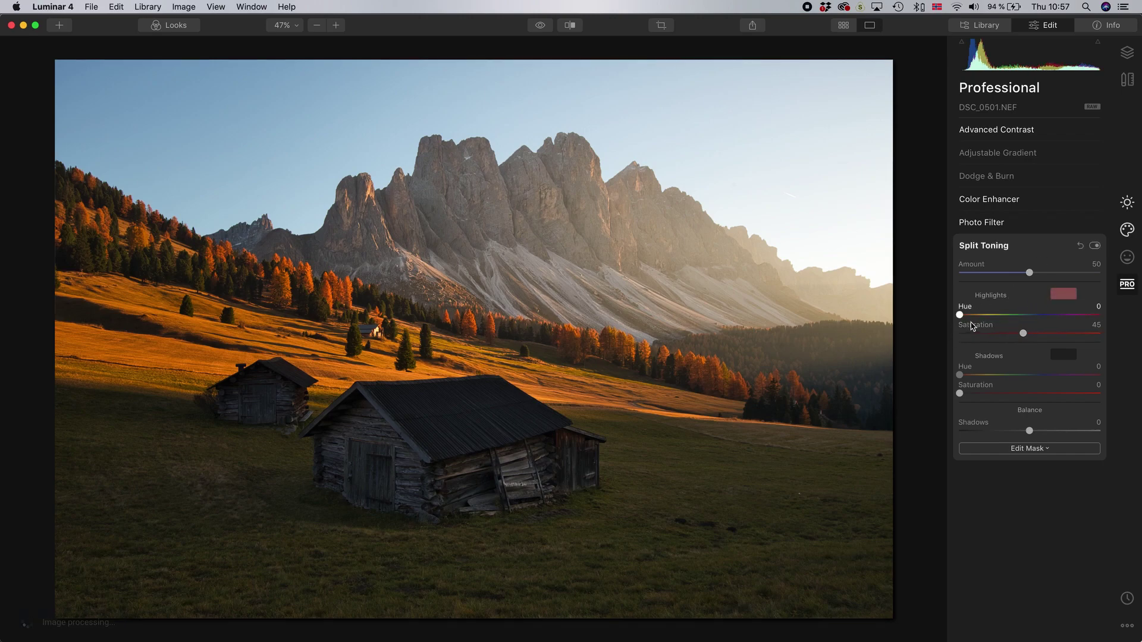
pyautogui.moveTo(959, 315); pyautogui.dragTo(972, 319)
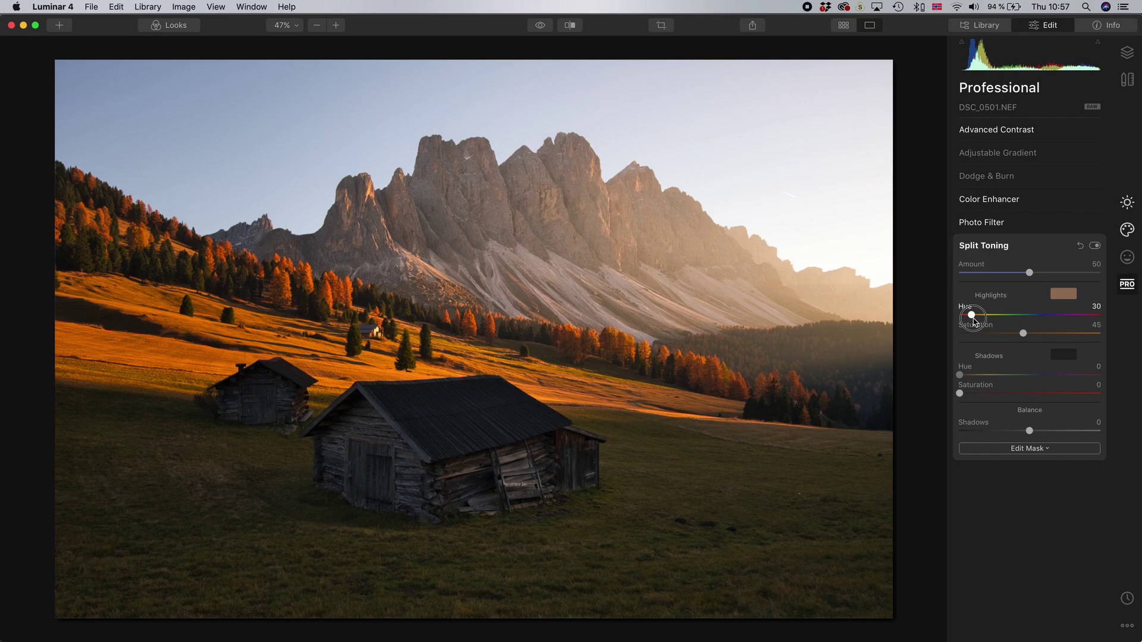
pyautogui.moveTo(1023, 333); pyautogui.dragTo(965, 337)
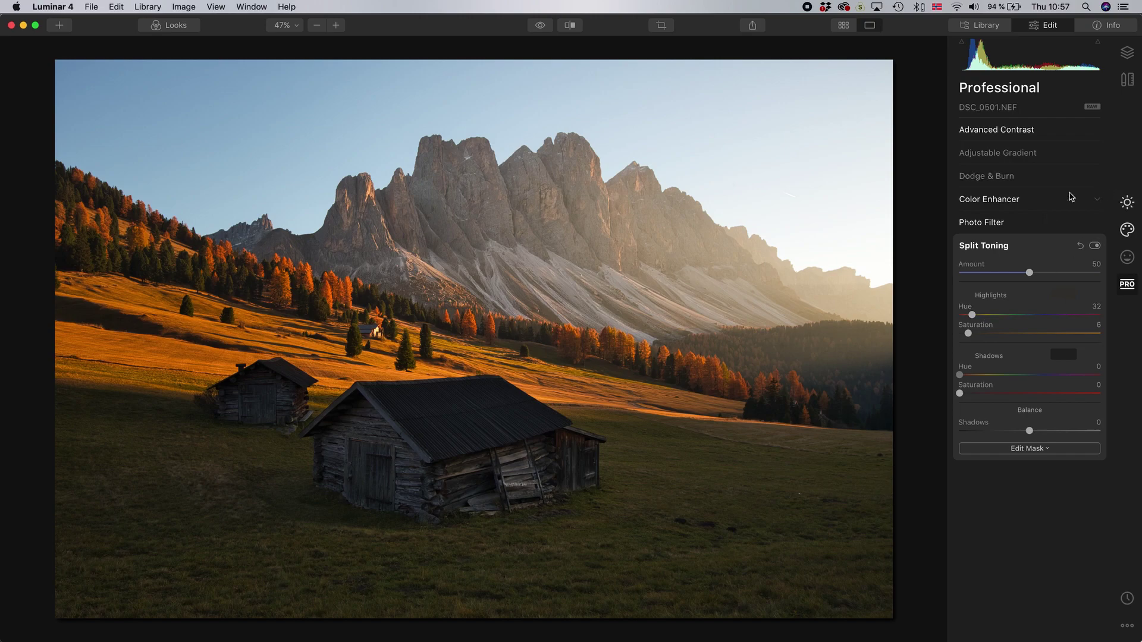
# Review the Color Enhancer settings and compare the edited photo with the unedited original
pyautogui.click(1071, 199)
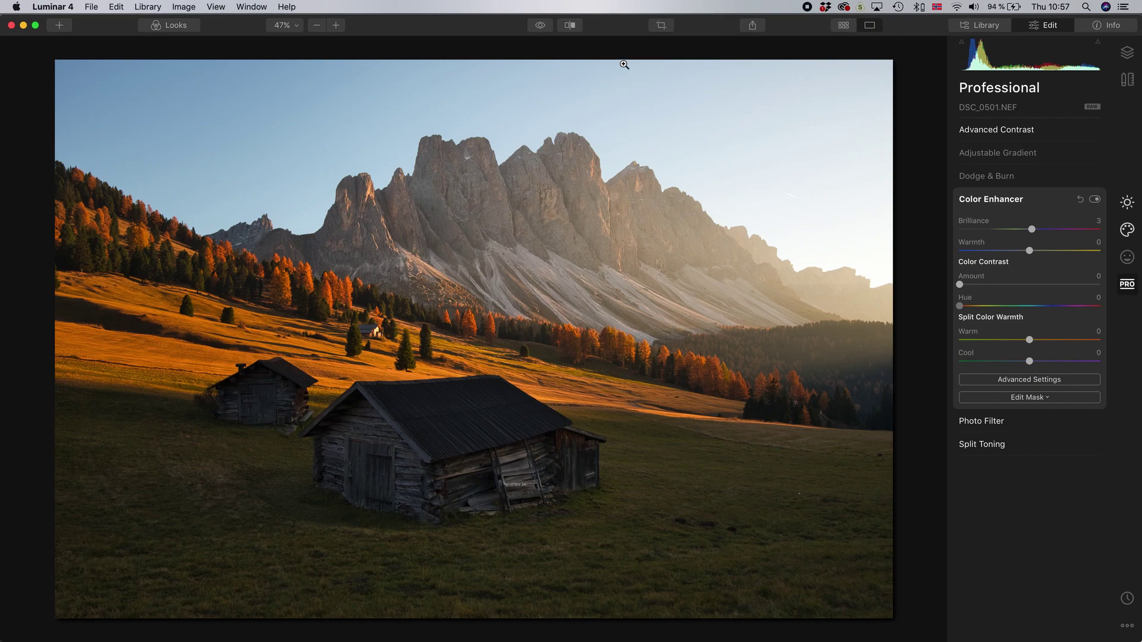
pyautogui.click(540, 26)
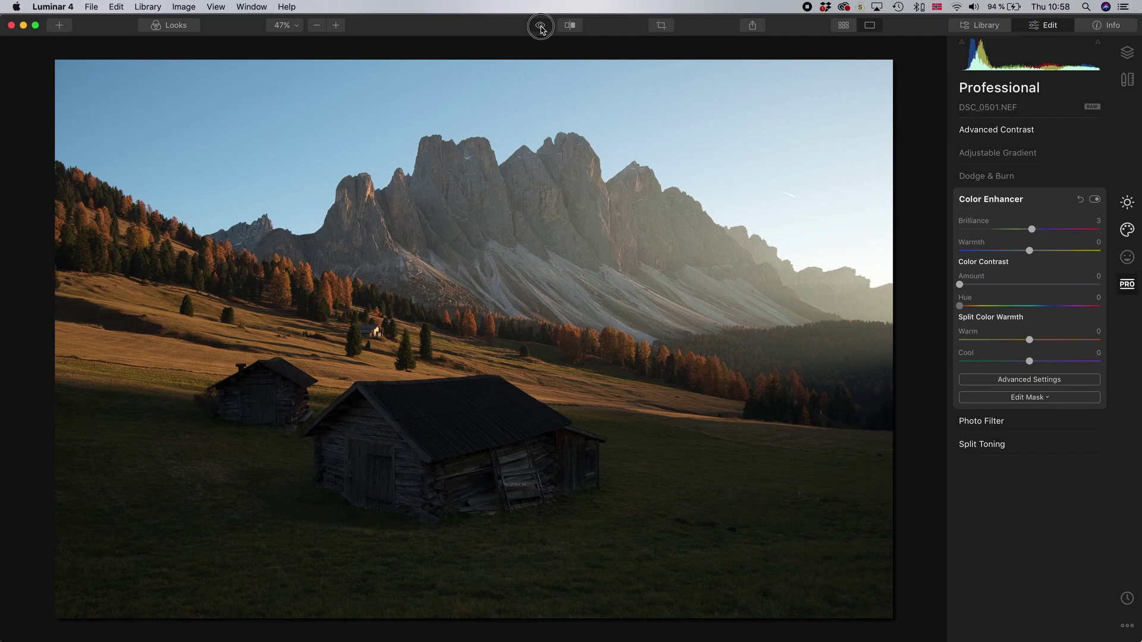
pyautogui.click(540, 27)
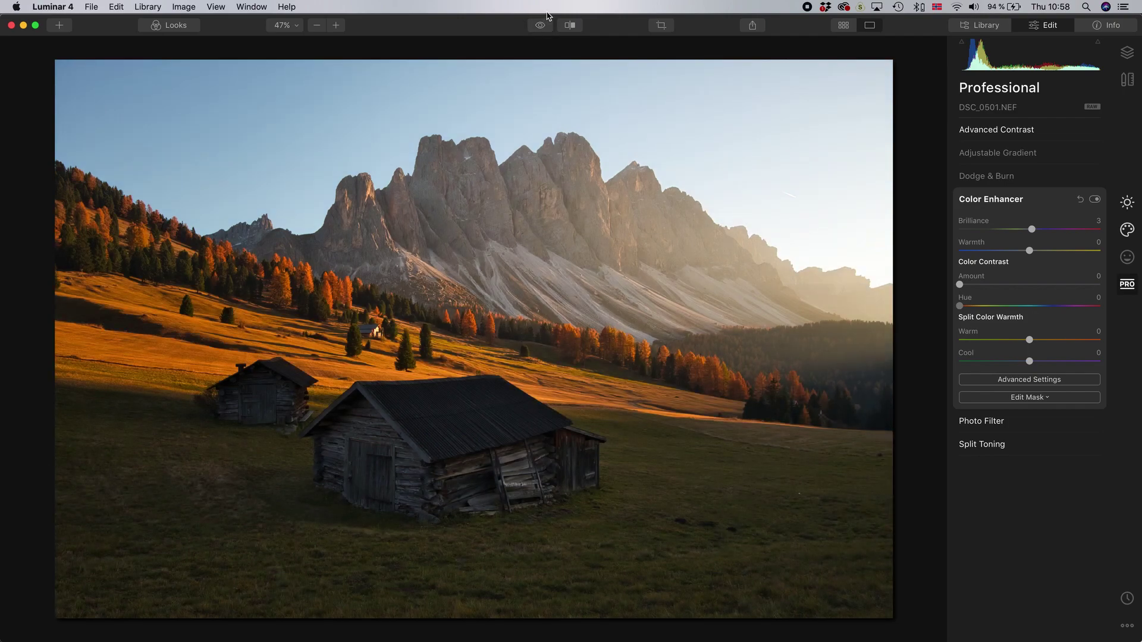